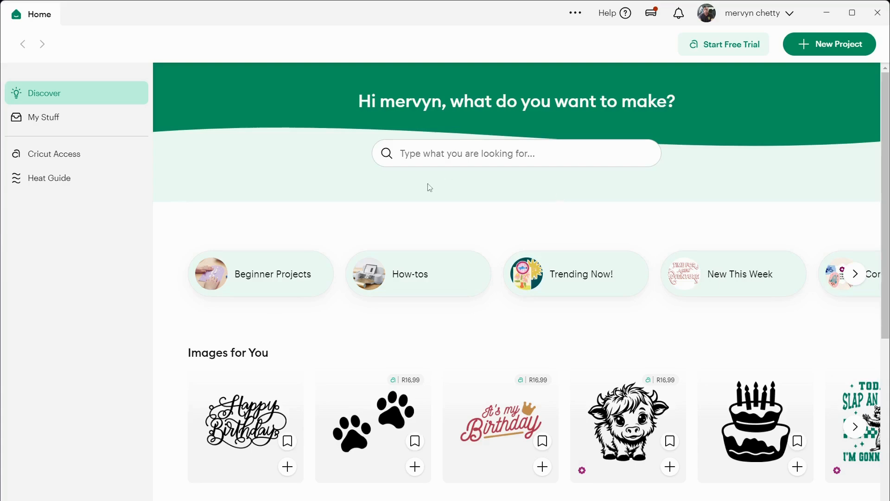
Open the saved "school nightmare" project from My Projects for customizing on the canvas.
left_click(48, 122)
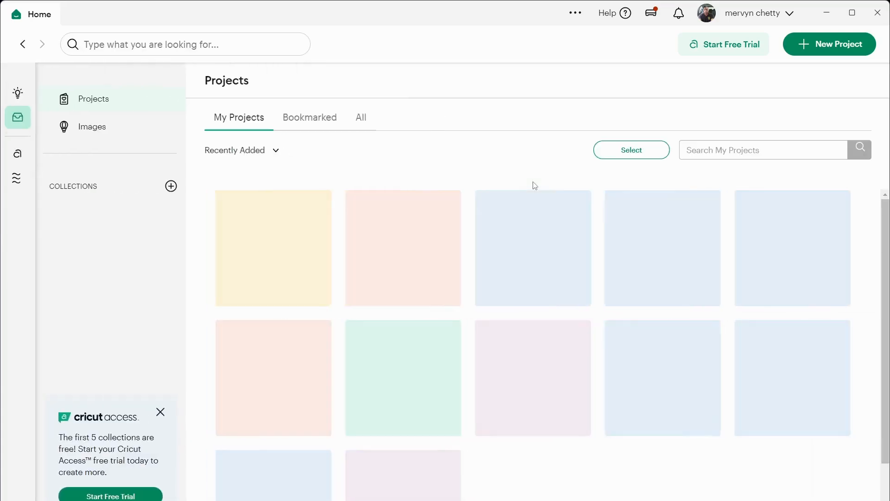
scroll(657, 296, "down", 5)
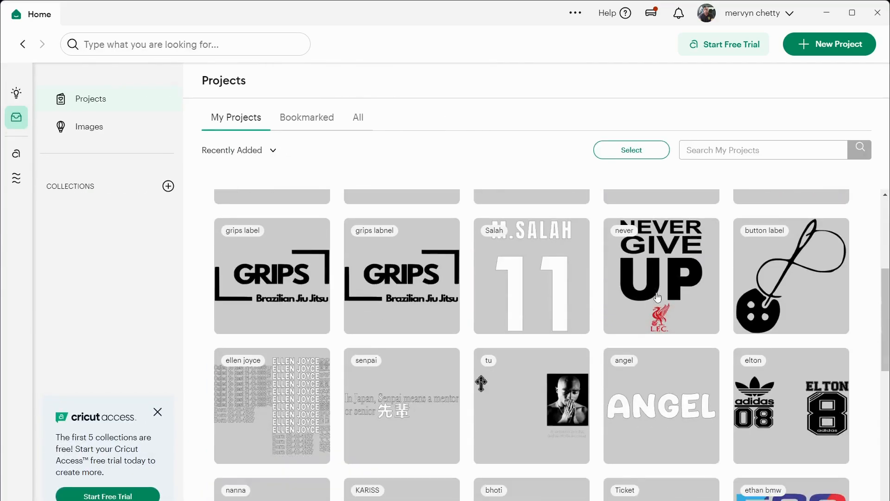
scroll(657, 296, "down", 10)
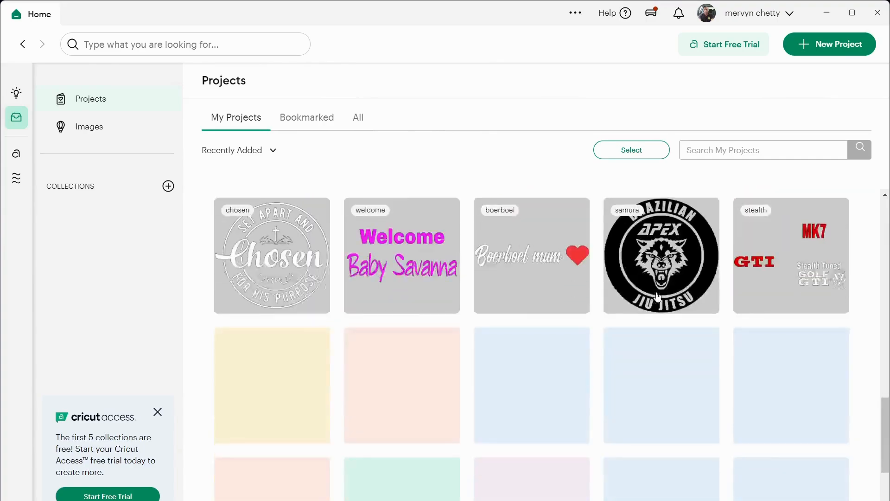
scroll(658, 297, "down", 10)
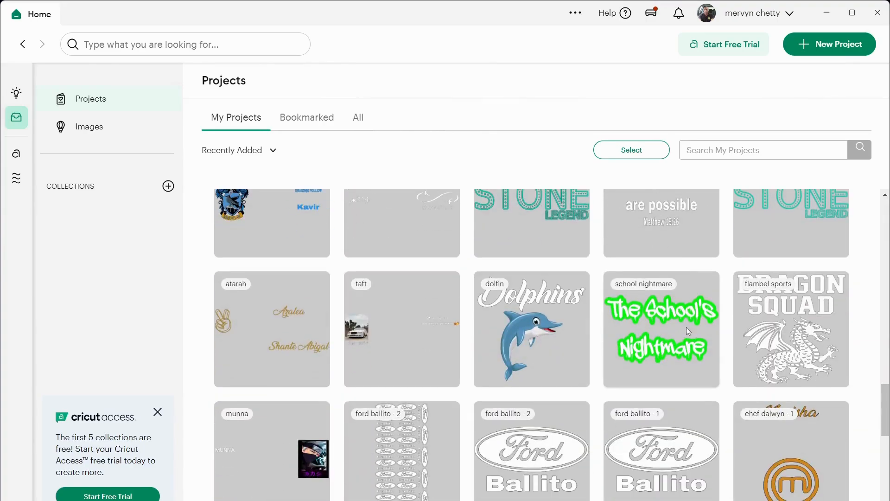
left_click(686, 328)
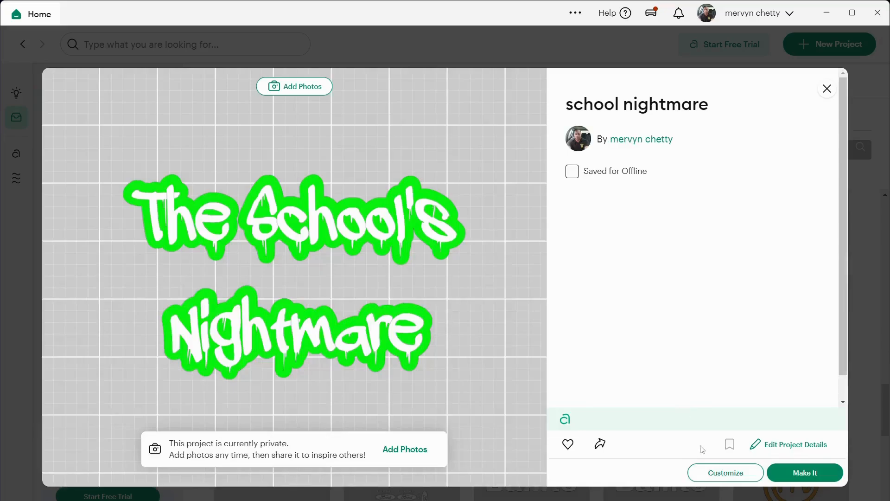
left_click(735, 475)
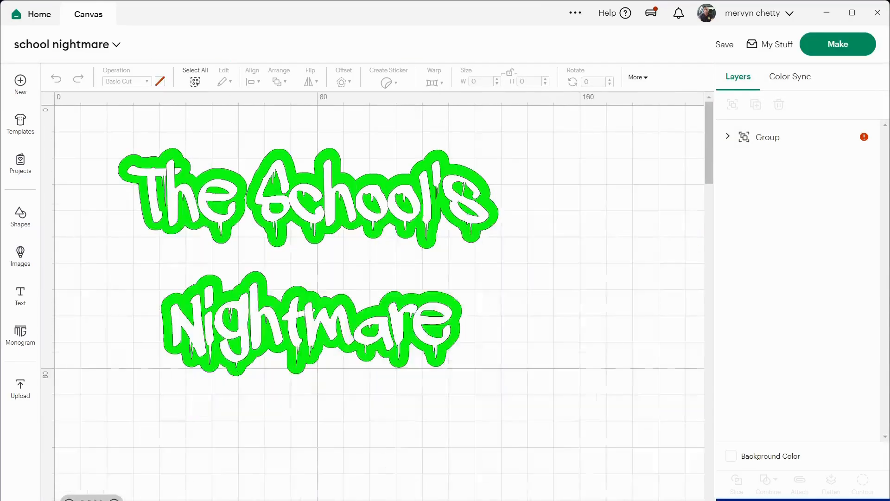
Reposition the grouped design on the canvas and shrink it to about 19.1 × 11.4 cm.
left_click_drag(395, 227, 478, 253)
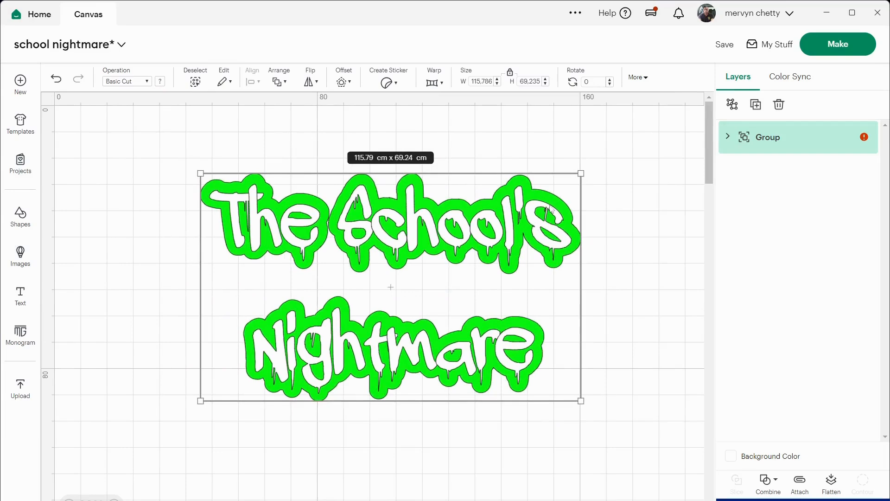
left_click_drag(581, 170, 357, 304)
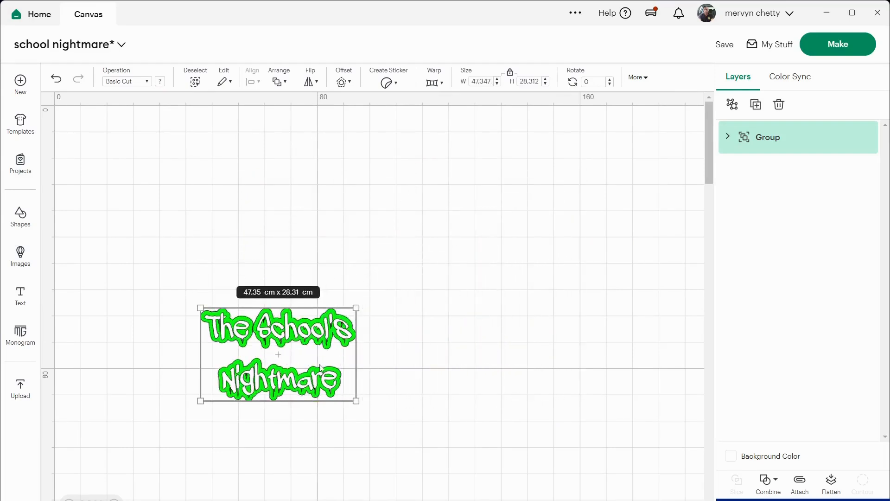
left_click_drag(320, 367, 411, 303)
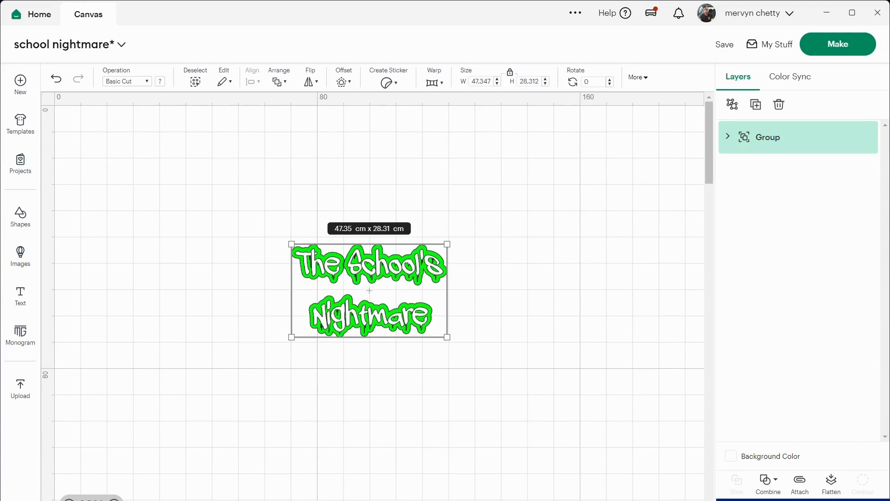
scroll(218, 474, "up", 10)
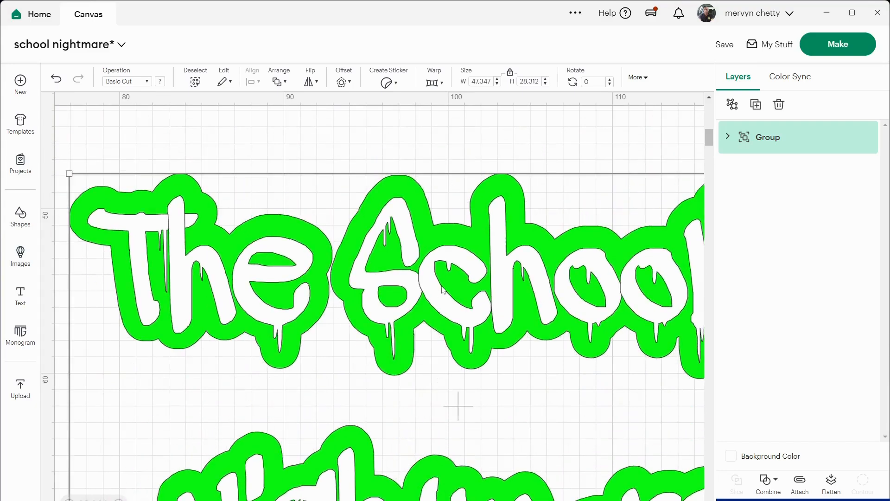
left_click_drag(61, 171, 284, 200)
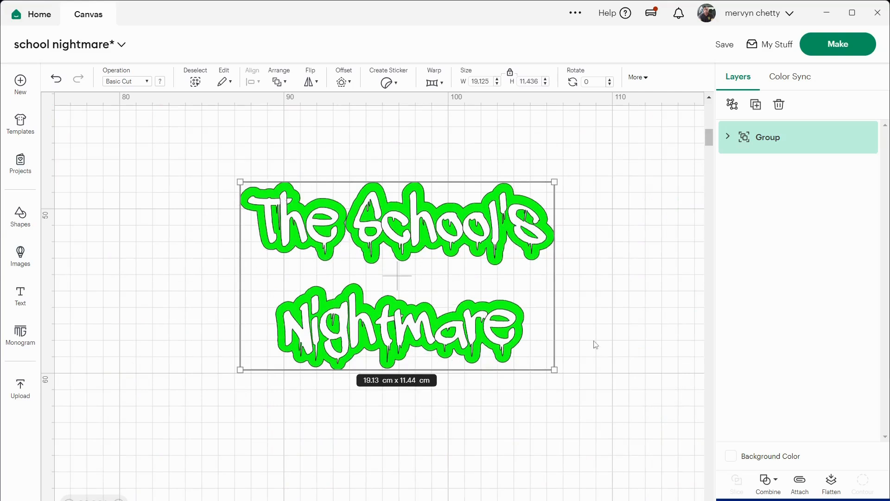
Ungroup the design and move the white lettering and the green offset shape apart.
left_click(731, 111)
left_click(566, 211)
left_click_drag(518, 213, 591, 272)
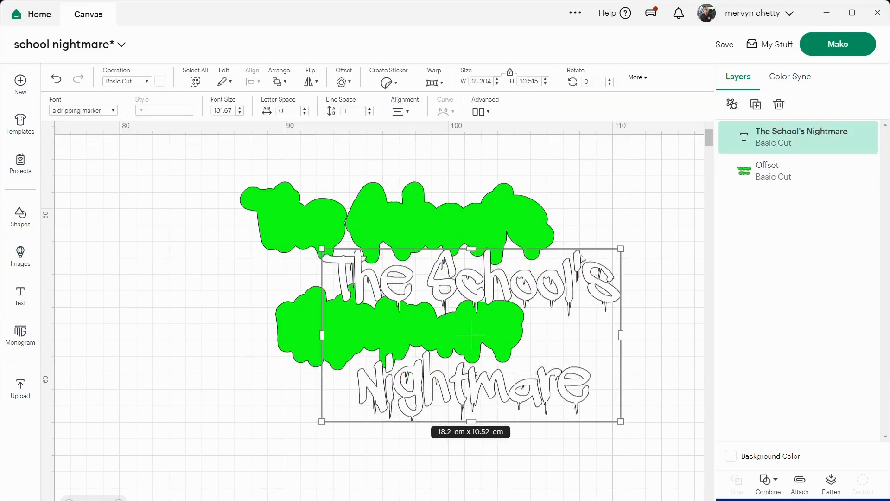
left_click_drag(443, 205, 231, 459)
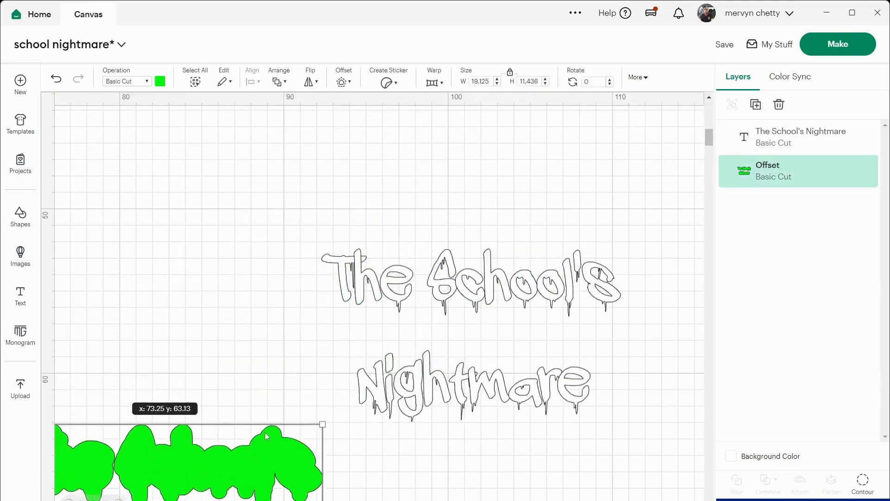
Delete the green offset layer from the canvas.
left_click(779, 106)
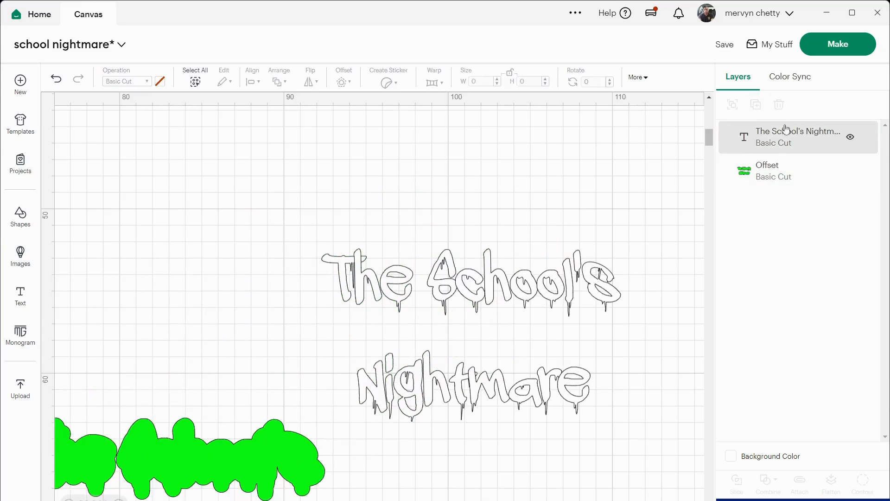
left_click(414, 327)
left_click(202, 449)
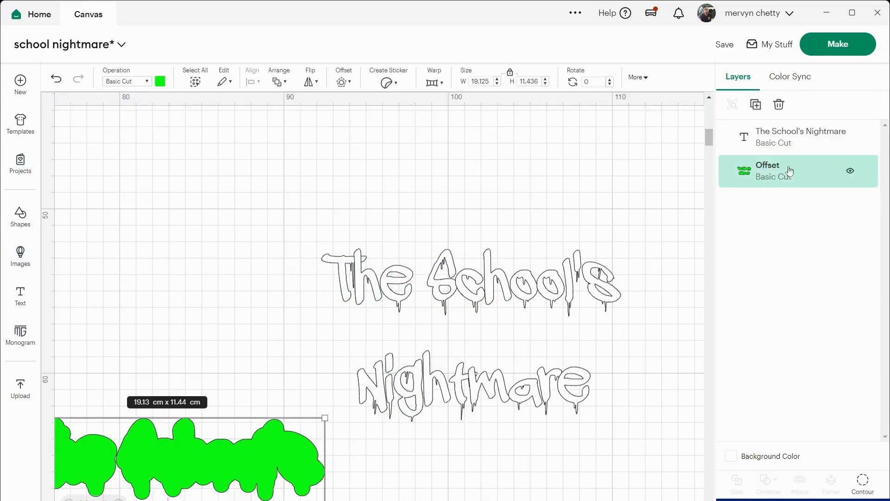
left_click(779, 106)
Enlarge the remaining lettering to about 24.6 × 14.2 cm and delete it to clear the canvas.
left_click_drag(519, 321, 416, 277)
left_click_drag(518, 374, 595, 446)
left_click_drag(545, 382, 510, 369)
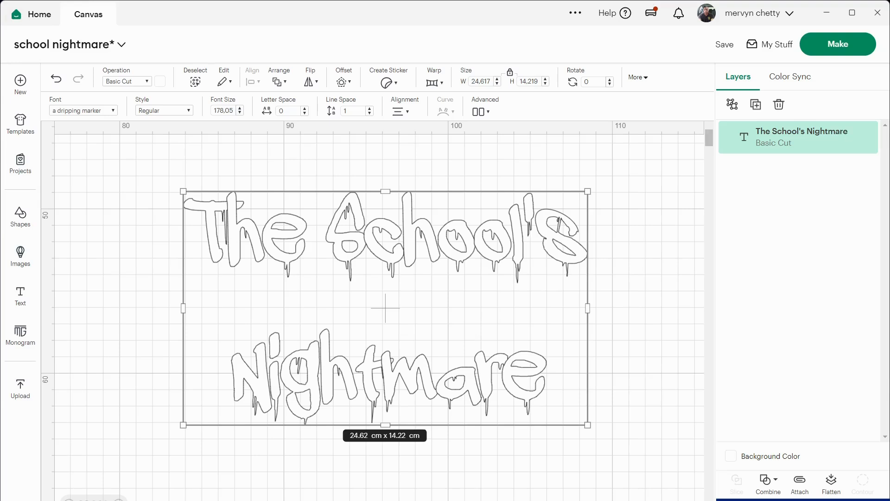
left_click(779, 104)
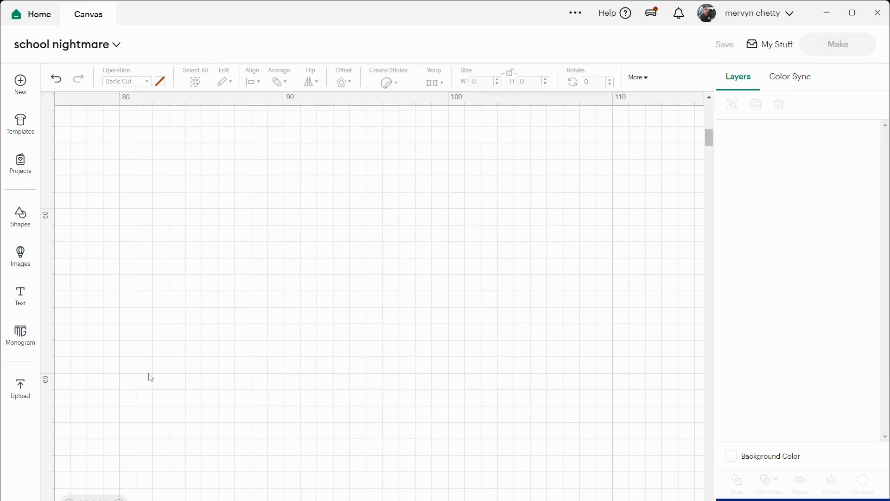
Add a text object reading "The schools" and "nightmare" on two lines and move it nearer the middle of the canvas.
left_click(20, 296)
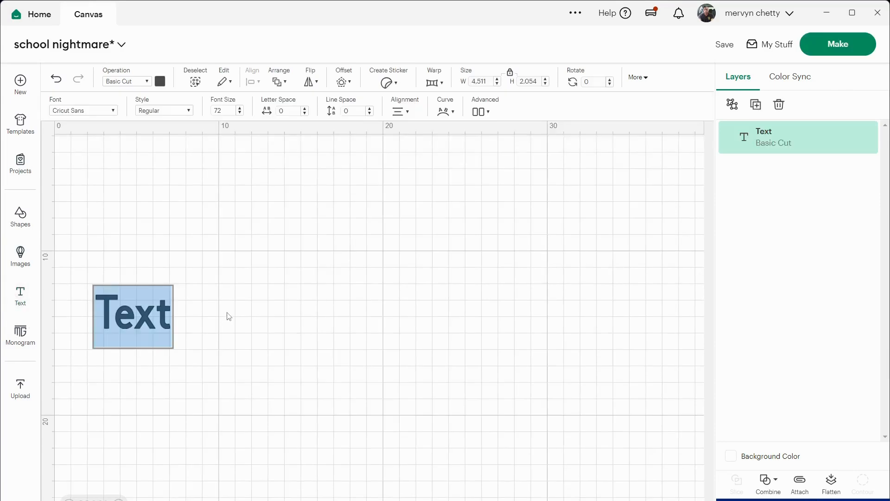
type("The")
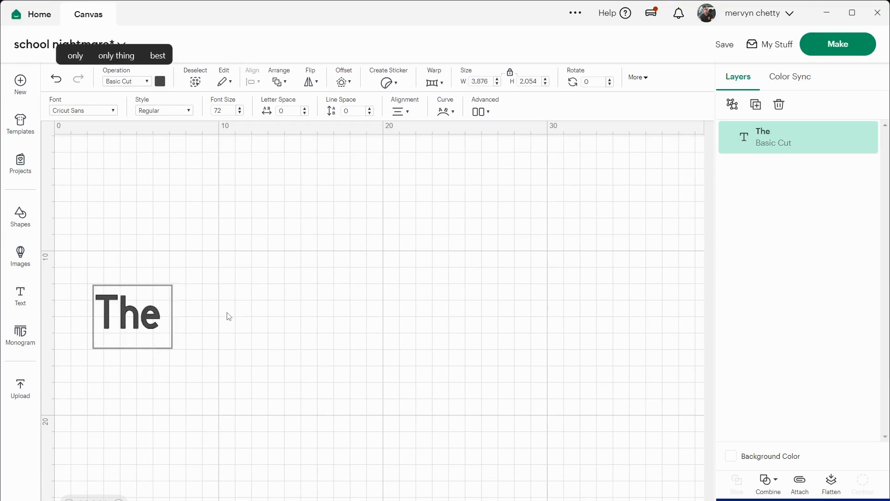
type(" sc")
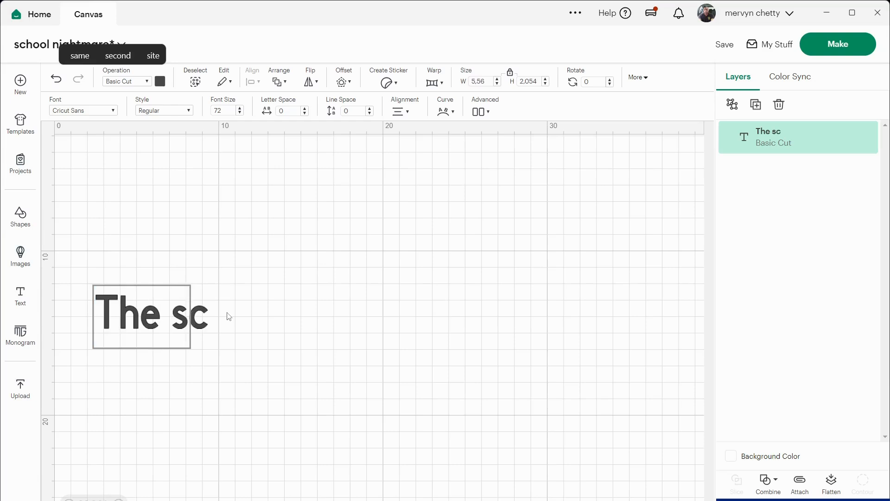
type("hools")
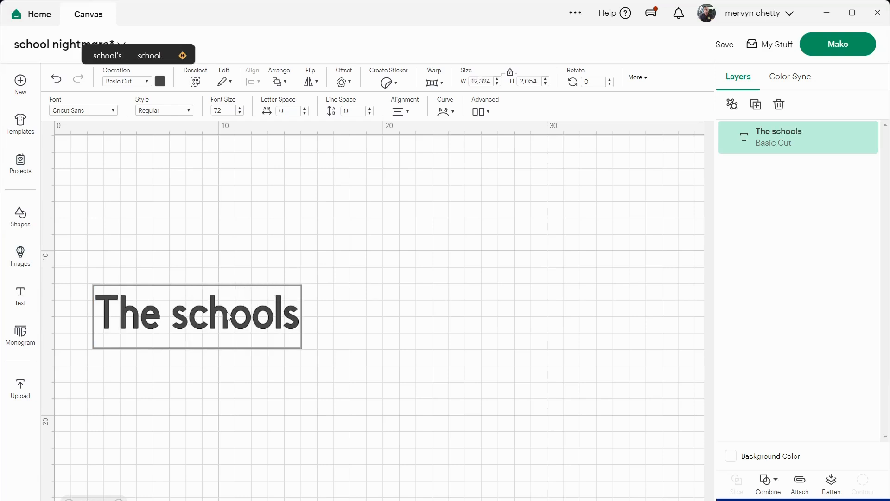
key("Return")
type("n")
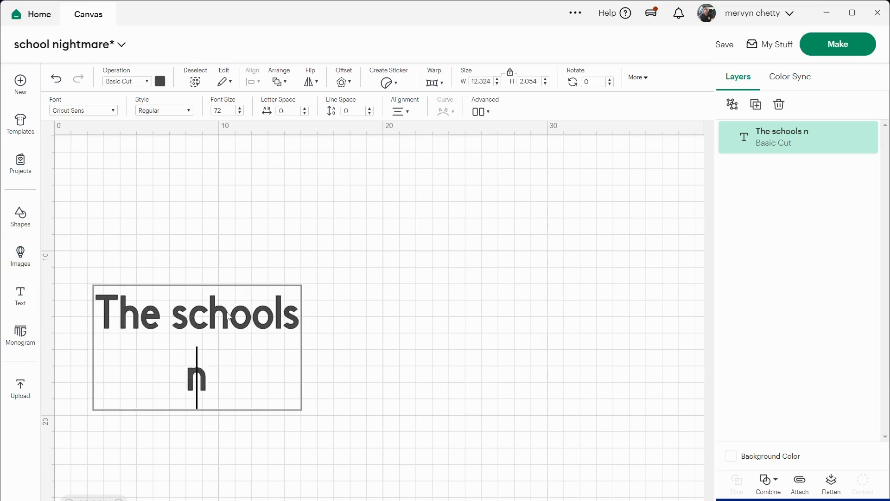
type("ightmare")
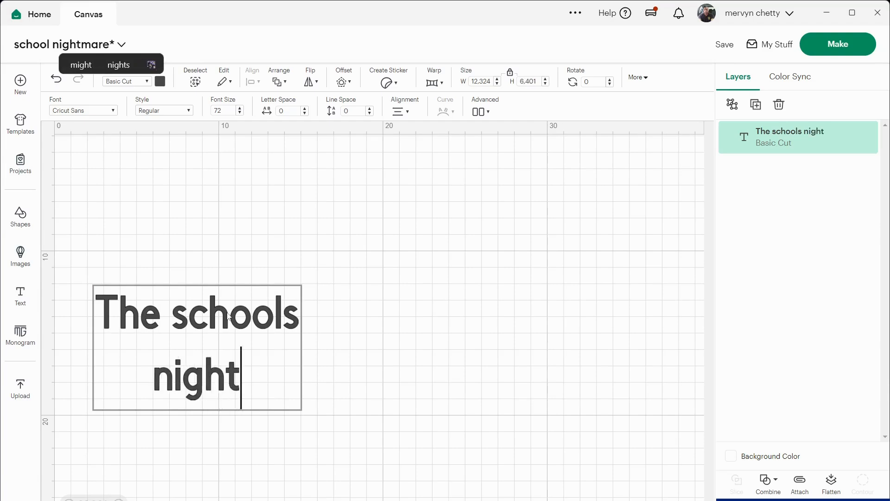
left_click(393, 248)
left_click_drag(251, 326, 396, 252)
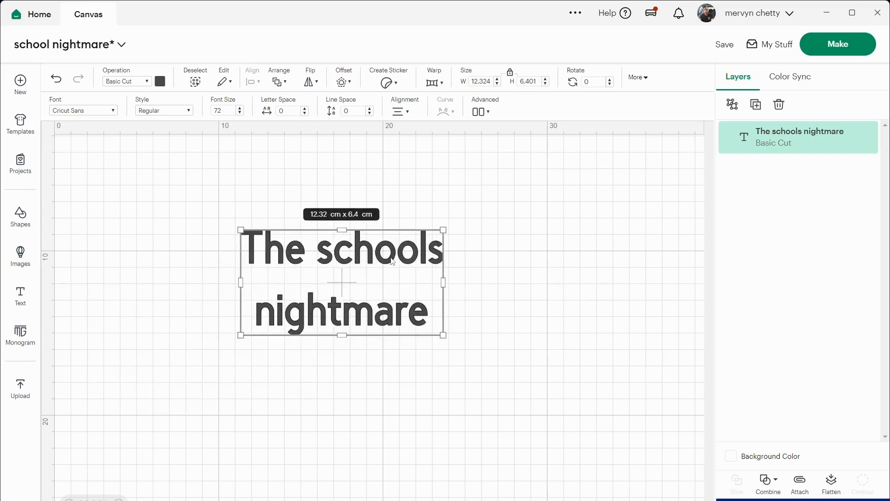
Open the font list for the text and browse the installed system fonts.
left_click(114, 111)
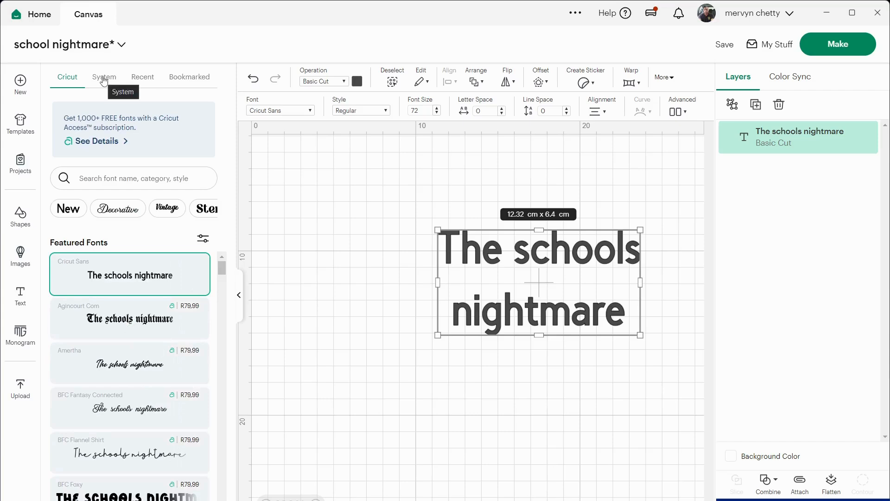
left_click(104, 78)
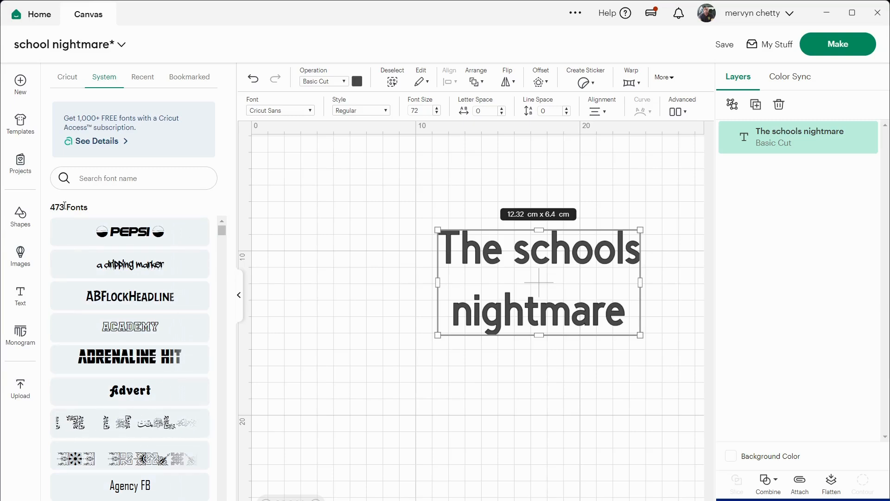
scroll(124, 294, "down", 4)
scroll(124, 294, "down", 12)
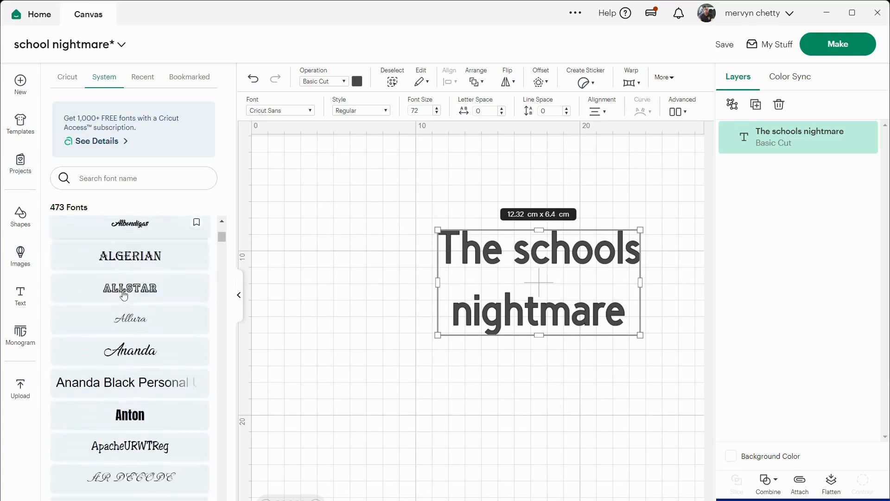
scroll(124, 295, "down", 2)
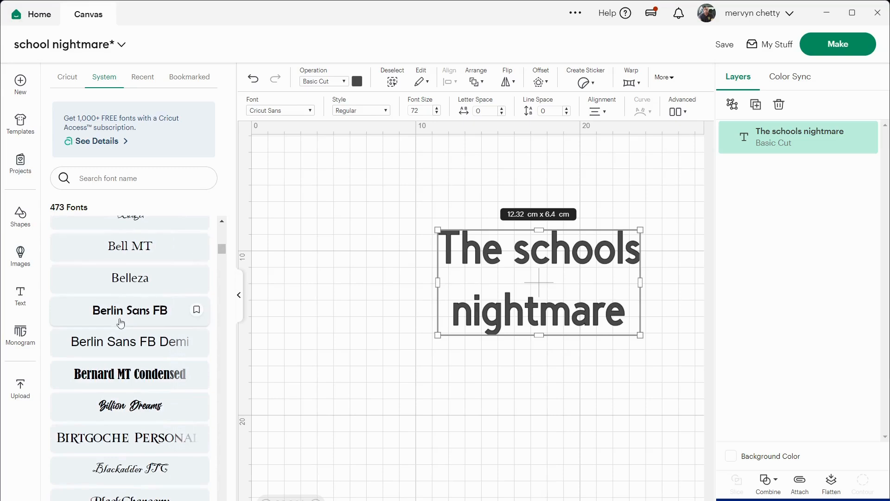
Try the fonts Berlin Sans FB, Bernard MT Condensed, BlackChancery and Blues Smile on the text.
left_click(122, 313)
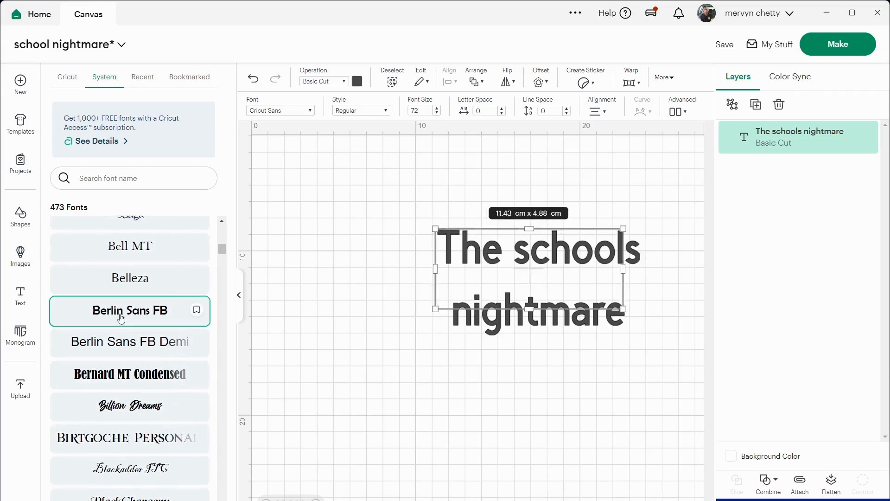
left_click(128, 377)
scroll(129, 376, "down", 4)
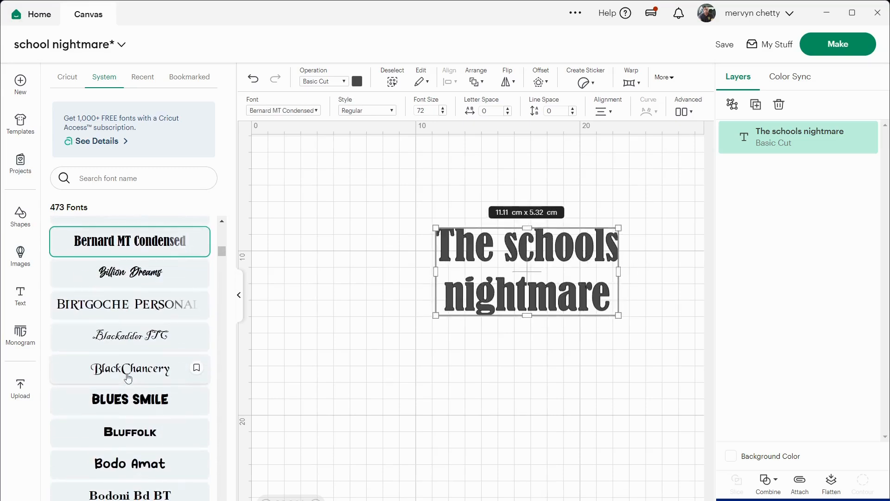
left_click(129, 377)
left_click(121, 407)
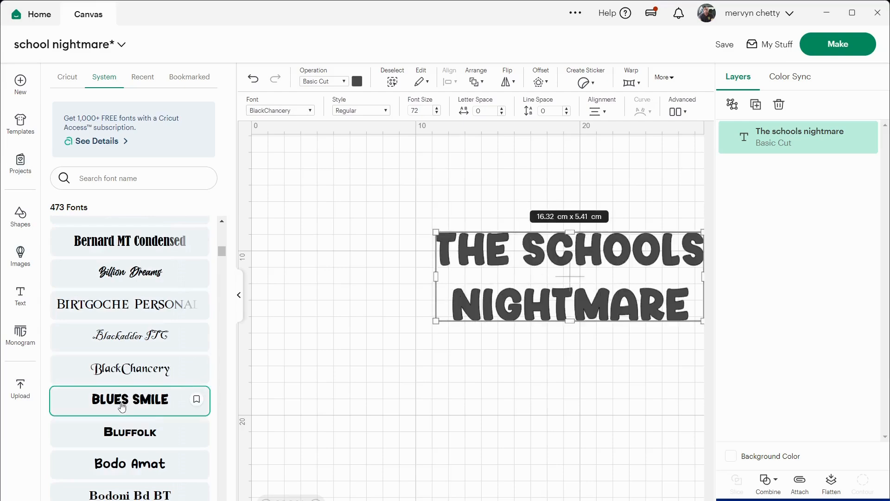
Set the text's font to "a dripping marker" and close the font list.
scroll(122, 407, "up", 15)
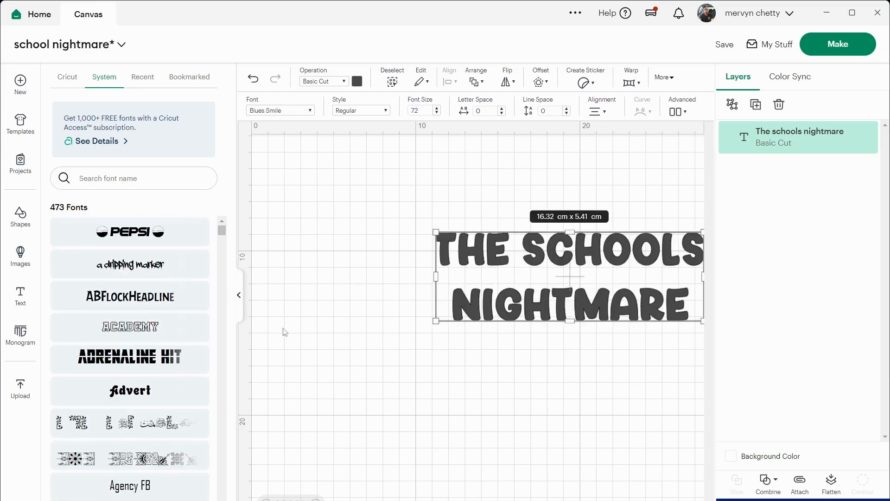
left_click(138, 271)
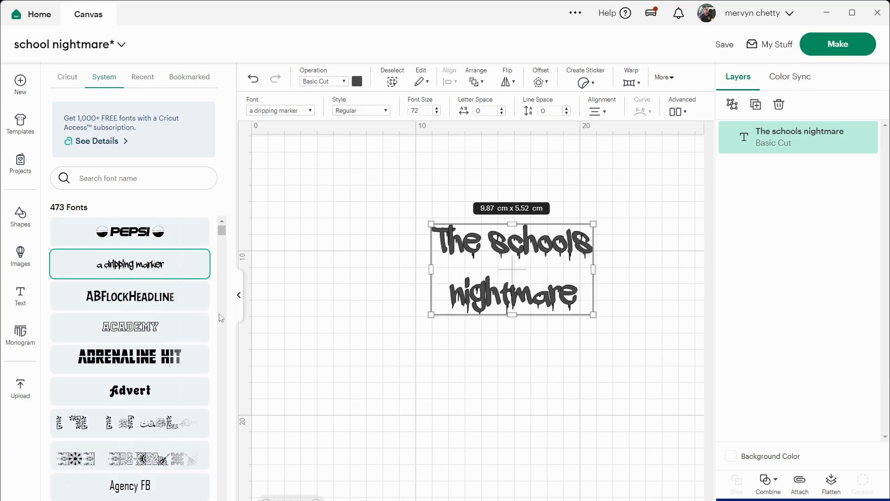
left_click(240, 299)
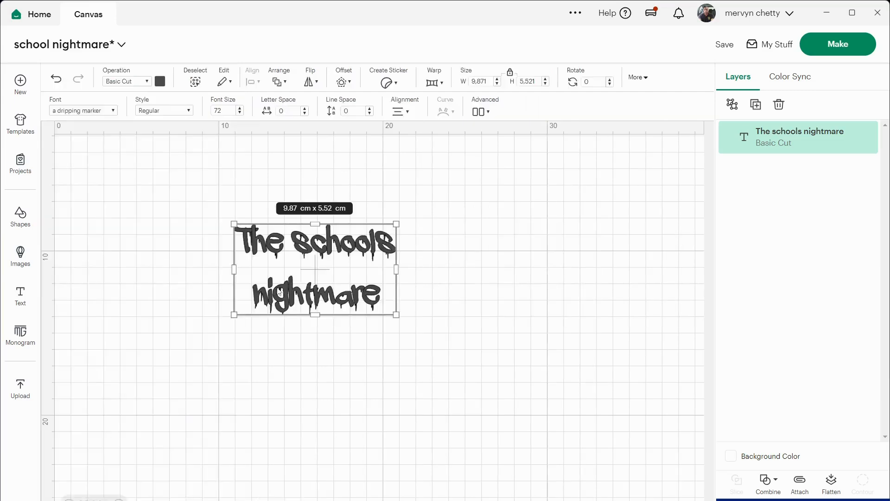
Unlock the text's proportions and set its size to 20 cm wide by 10 cm high.
left_click(511, 76)
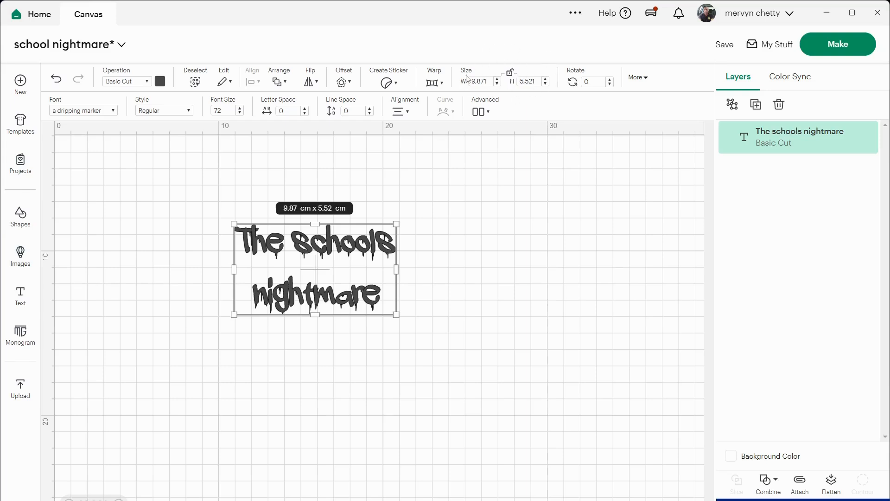
left_click(489, 81)
type("20")
key("Return")
left_click(541, 81)
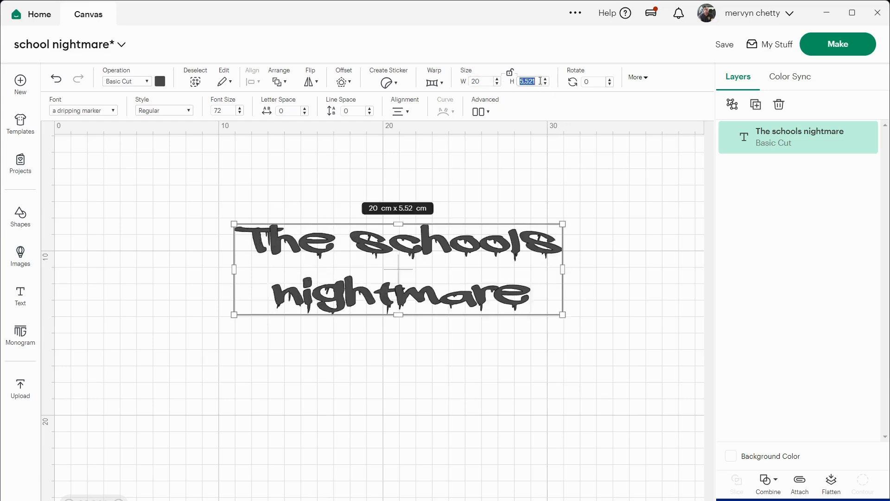
type("10")
key("Return")
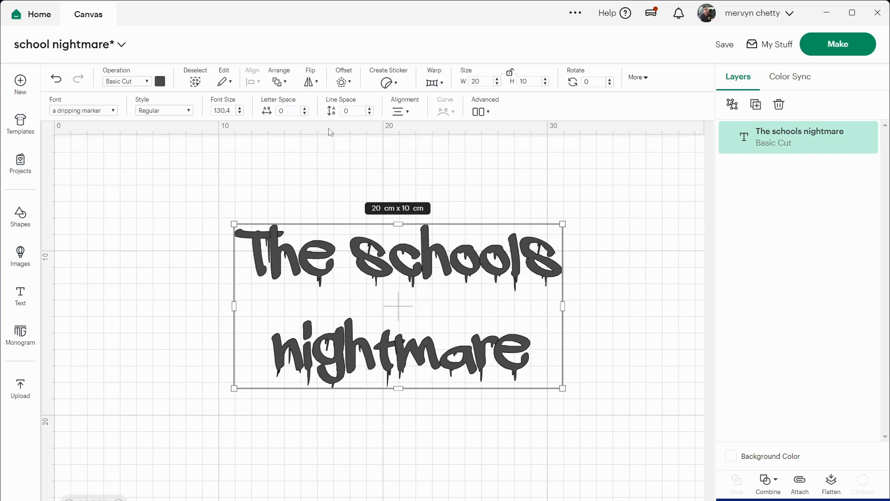
Reduce the text's line space to -2.5 to bring the two lines closer together, then deselect it.
left_click(369, 114)
left_click(370, 114)
left_click(370, 114)
left_click(369, 114)
left_click(369, 114)
left_click(370, 114)
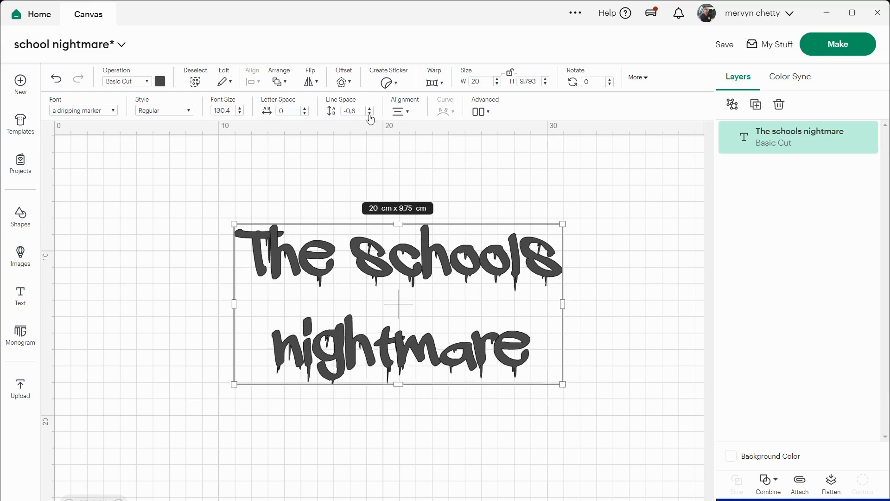
left_click(369, 114)
left_click(369, 114)
double_click(370, 114)
left_click(370, 114)
double_click(370, 114)
double_click(370, 114)
left_click(370, 114)
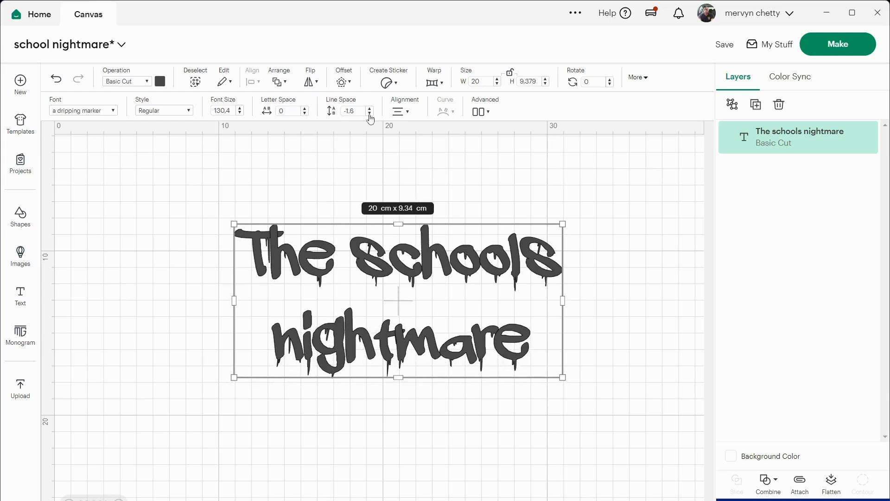
double_click(370, 114)
double_click(370, 115)
double_click(369, 115)
left_click(370, 114)
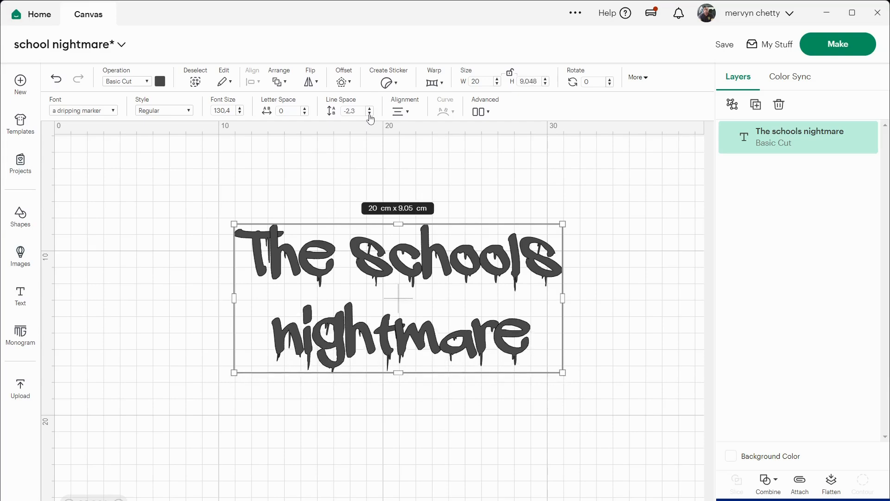
left_click(370, 114)
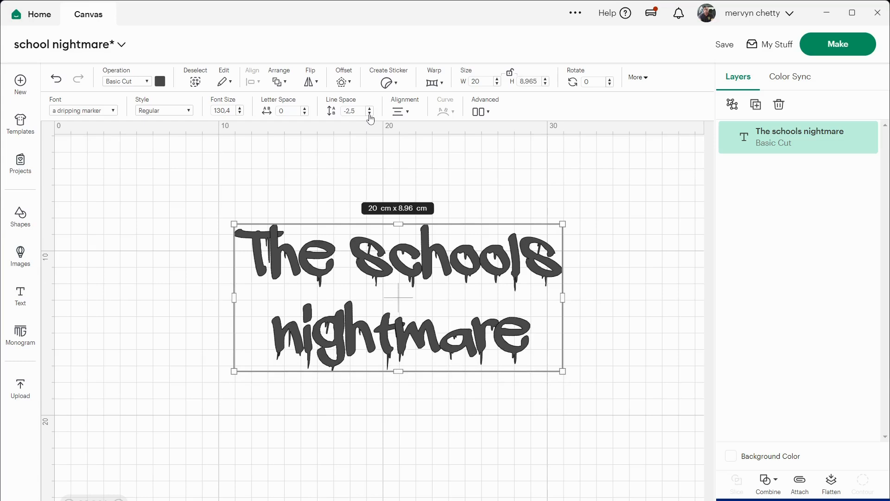
left_click(591, 238)
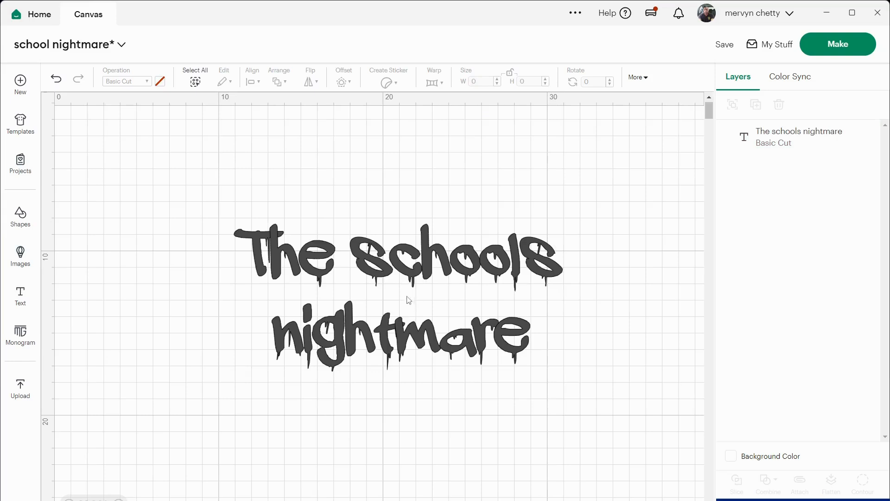
Select the text again and set its height to 10 cm.
left_click(434, 298)
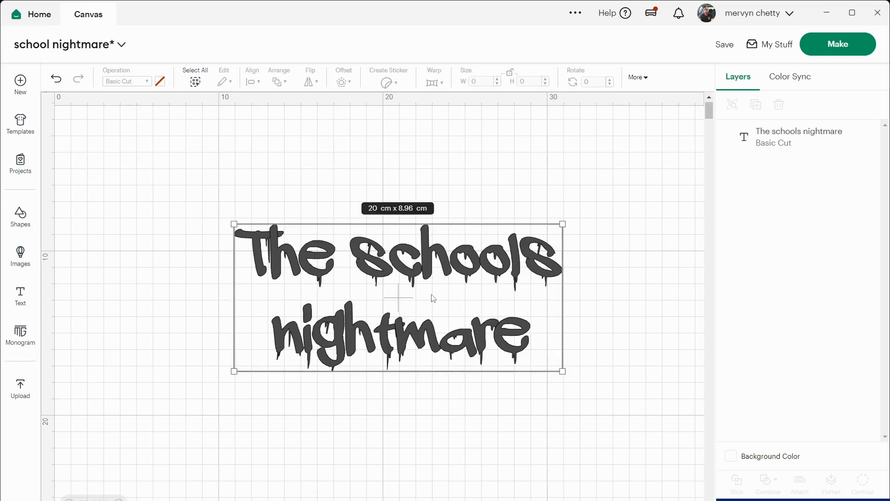
double_click(538, 82)
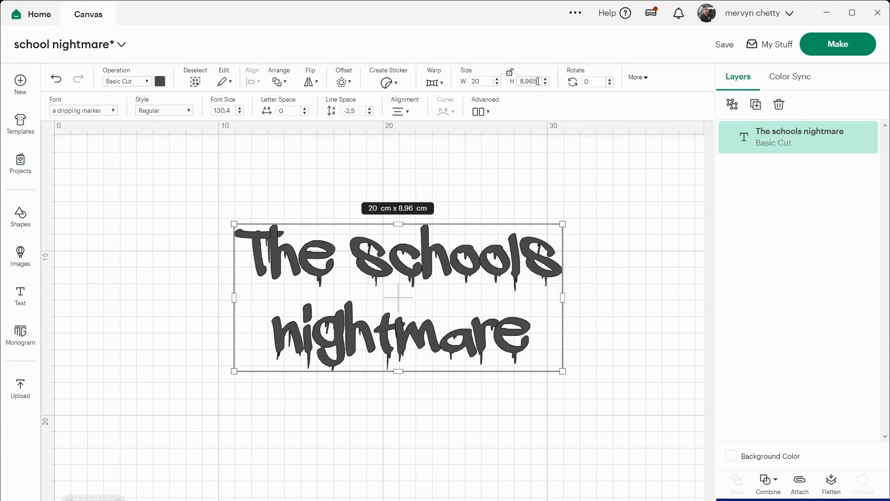
type("10")
key("Return")
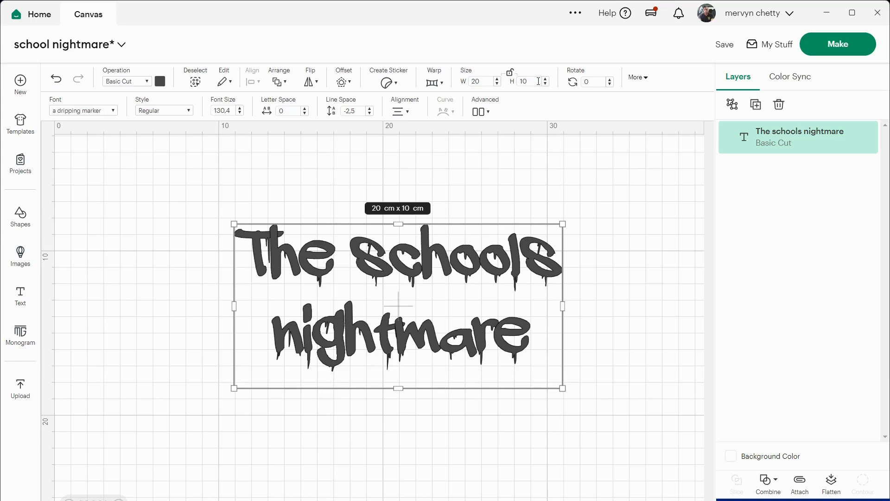
left_click(618, 291)
left_click(481, 261)
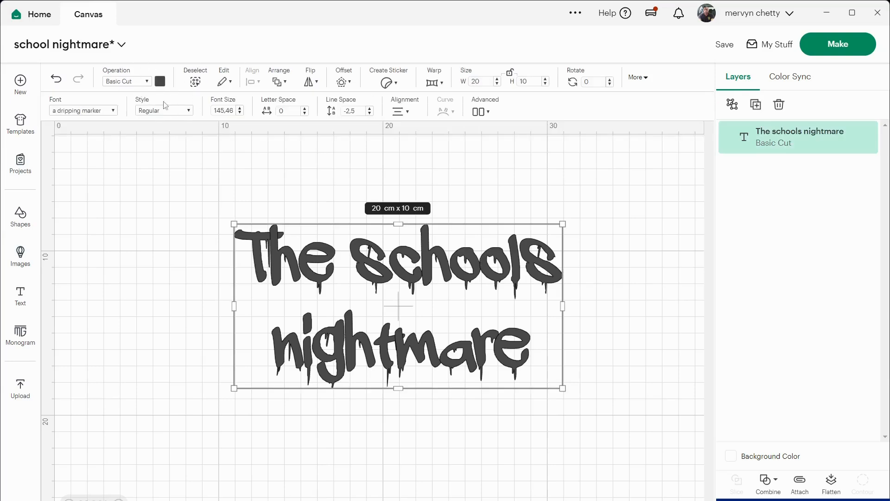
left_click(160, 82)
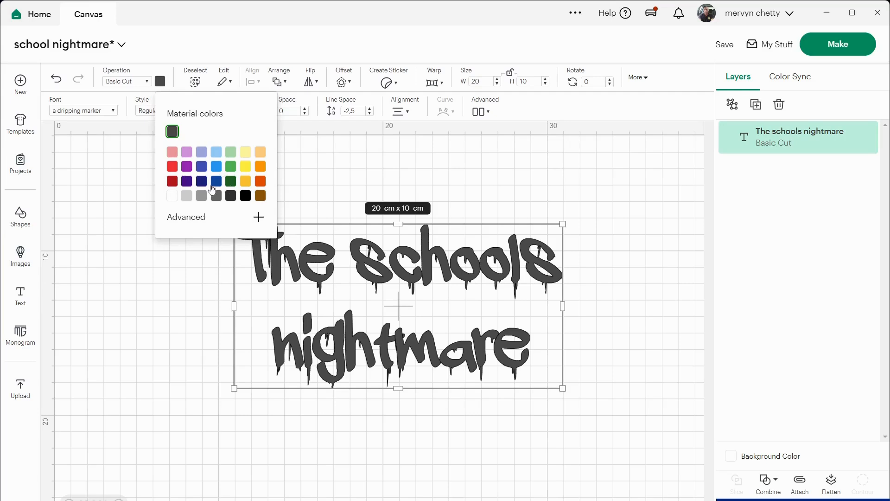
left_click(201, 218)
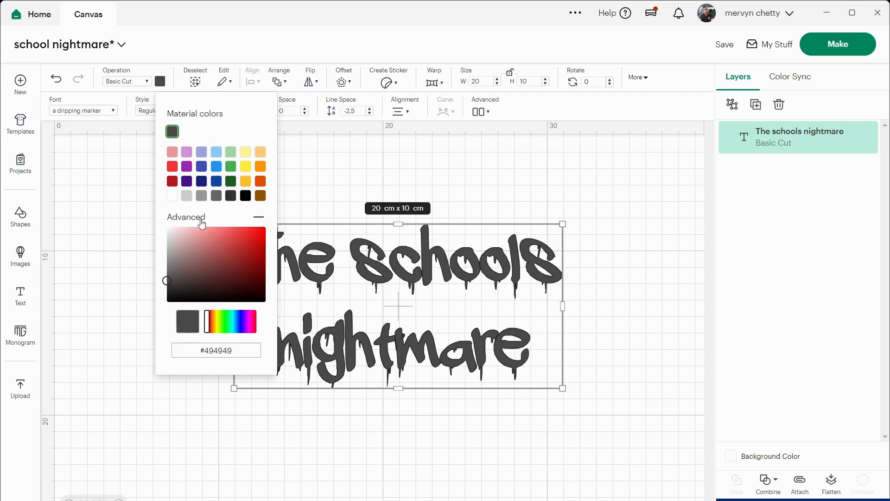
left_click_drag(209, 331, 229, 335)
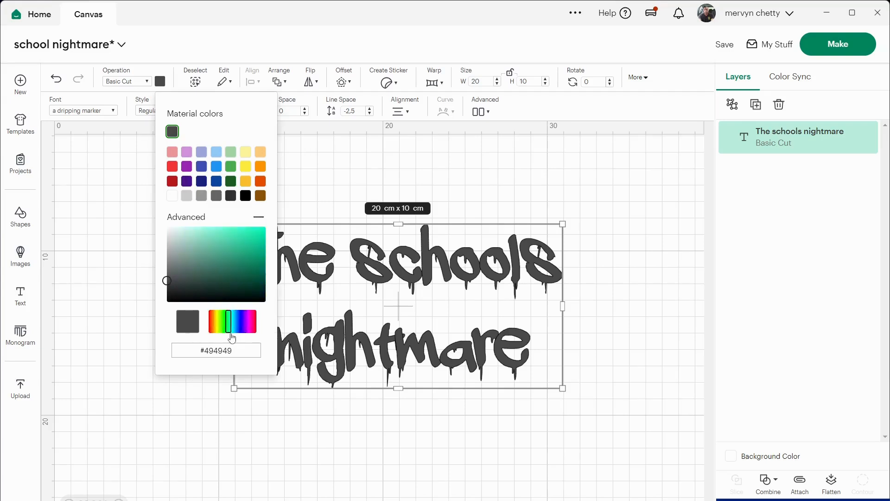
left_click(128, 251)
Recolor the whole text object purple (#9928b1) from the preset material colors and deselect it.
left_click(349, 273)
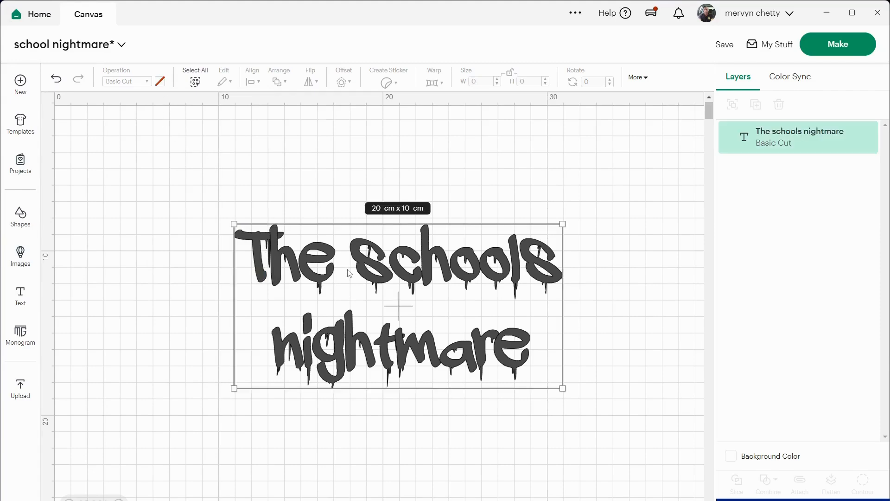
left_click(160, 82)
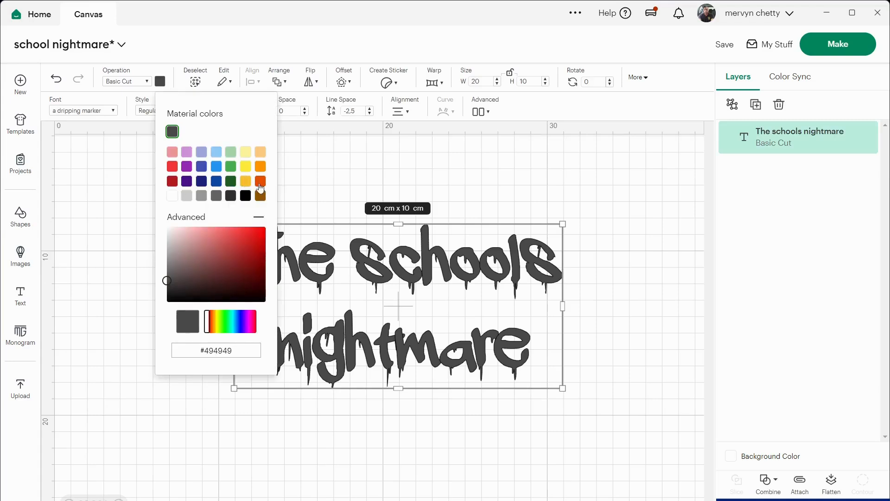
left_click(186, 167)
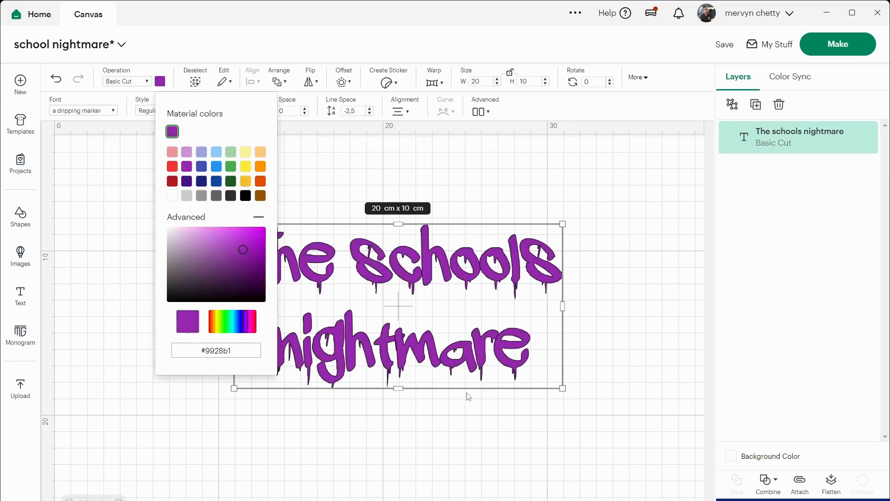
left_click(623, 406)
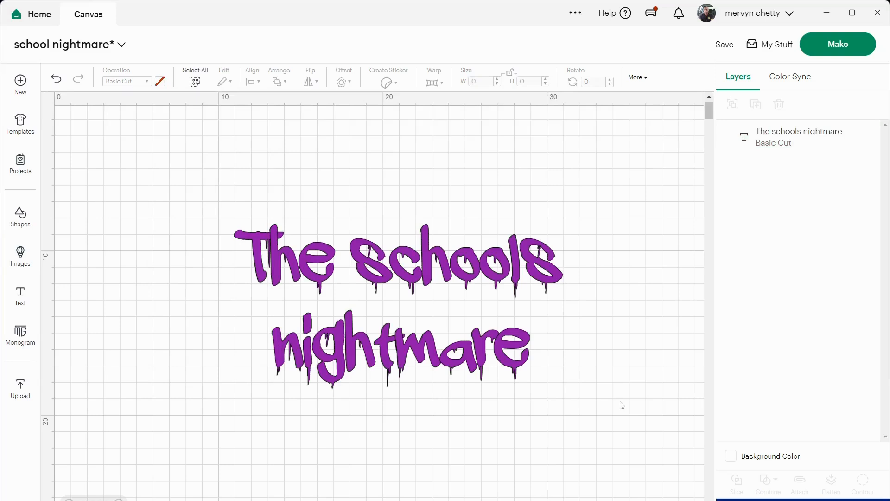
Create a welded offset around the purple text with rounded corners and a distance of about 0,318 cm.
left_click(477, 281)
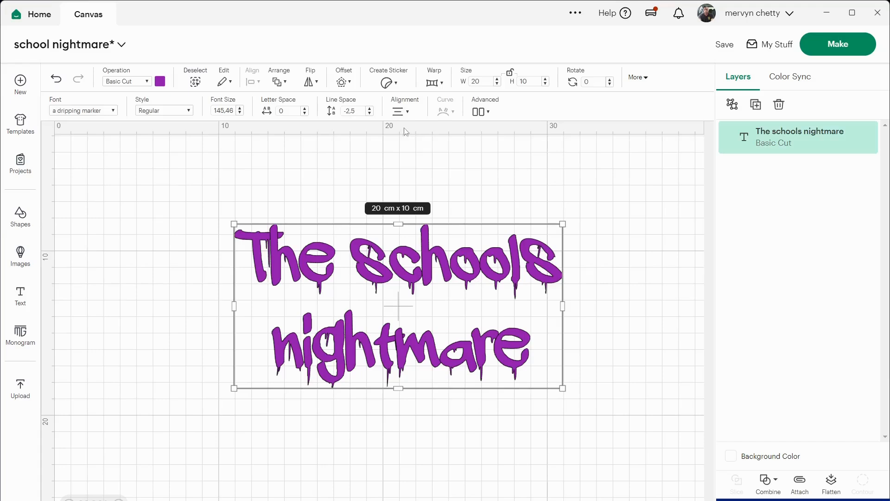
left_click(350, 84)
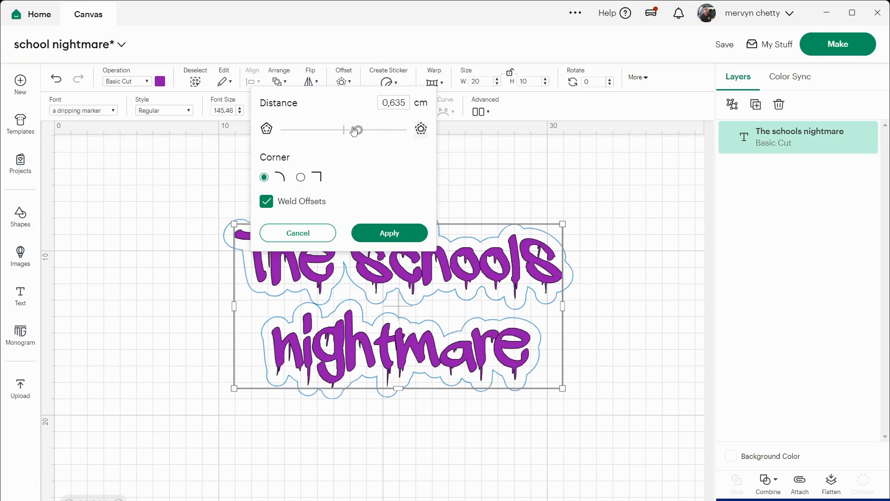
left_click_drag(358, 131, 371, 133)
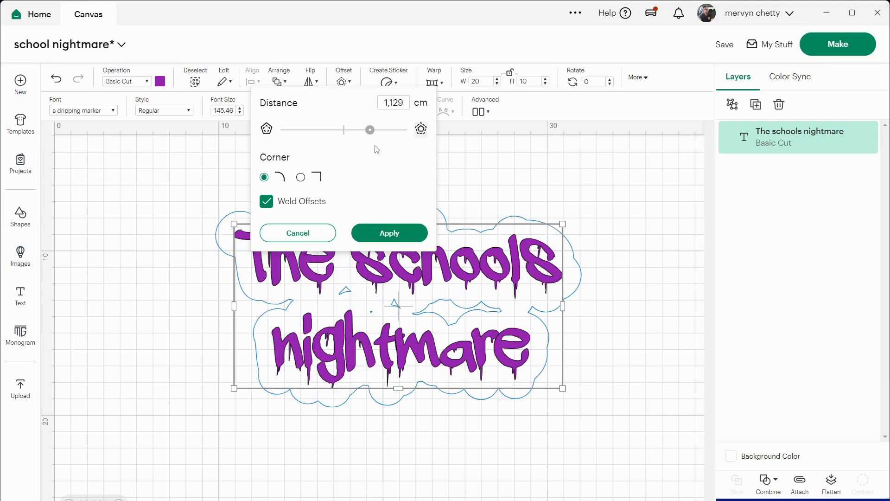
left_click_drag(370, 130, 353, 135)
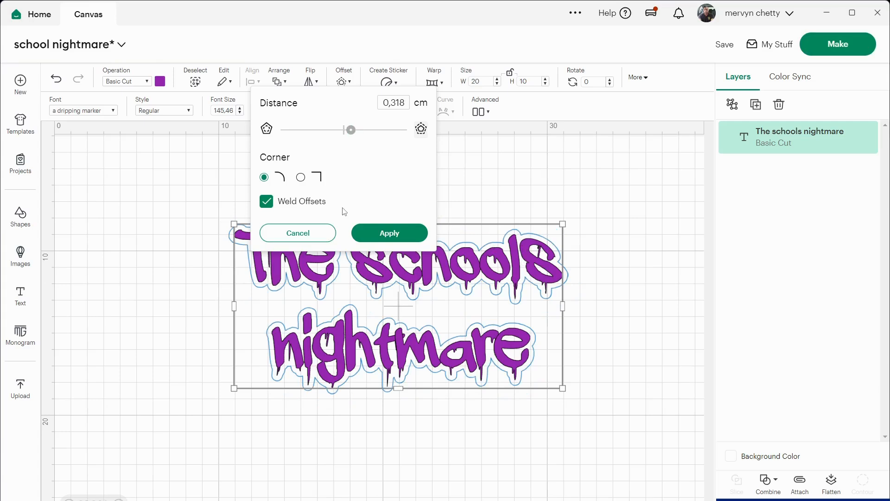
left_click(375, 234)
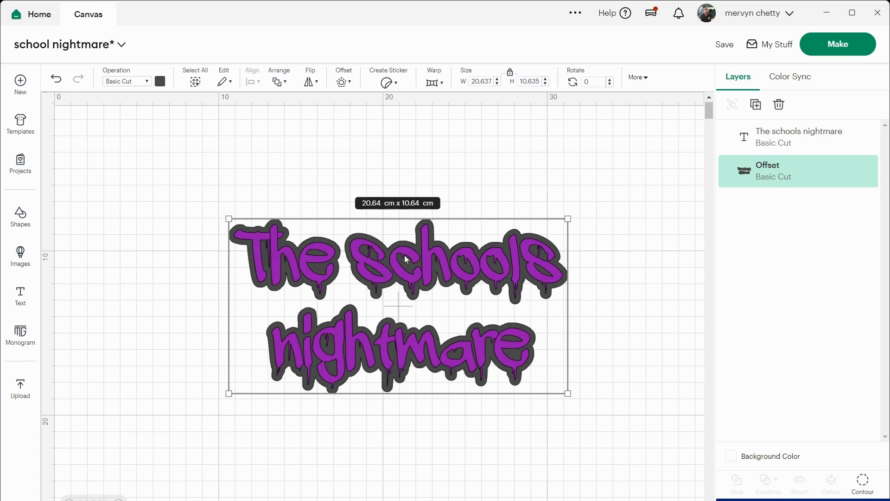
Separate the two layers by moving the offset shape lower on the canvas and the purple text up and away from it.
left_click_drag(404, 255, 402, 337)
left_click_drag(427, 267, 626, 178)
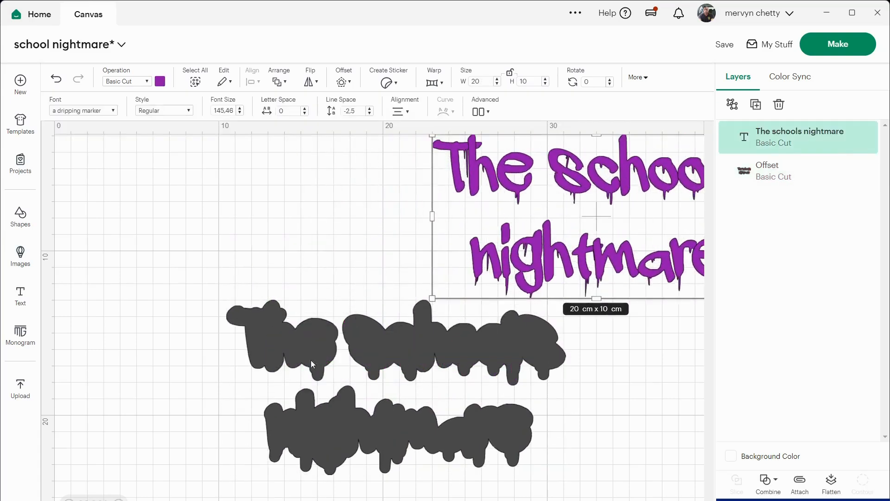
left_click_drag(311, 360, 209, 345)
left_click(561, 221)
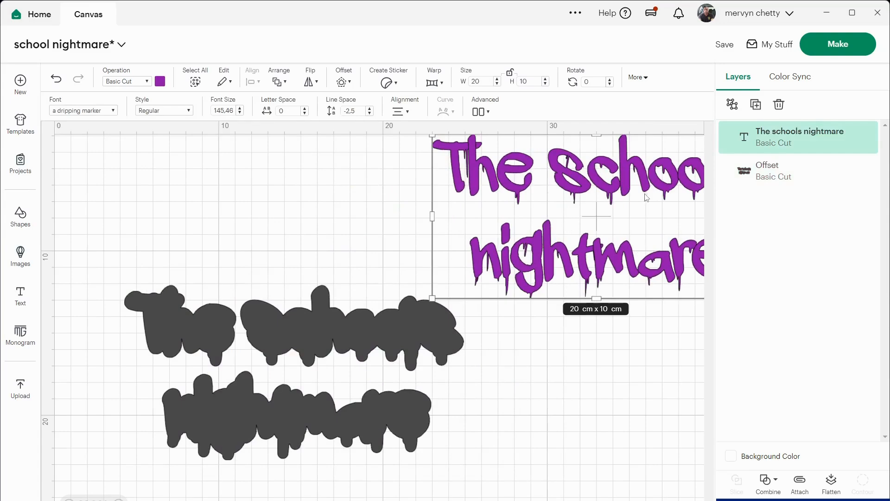
Recolor the offset shape white (#ffffff) and deselect it.
left_click(336, 324)
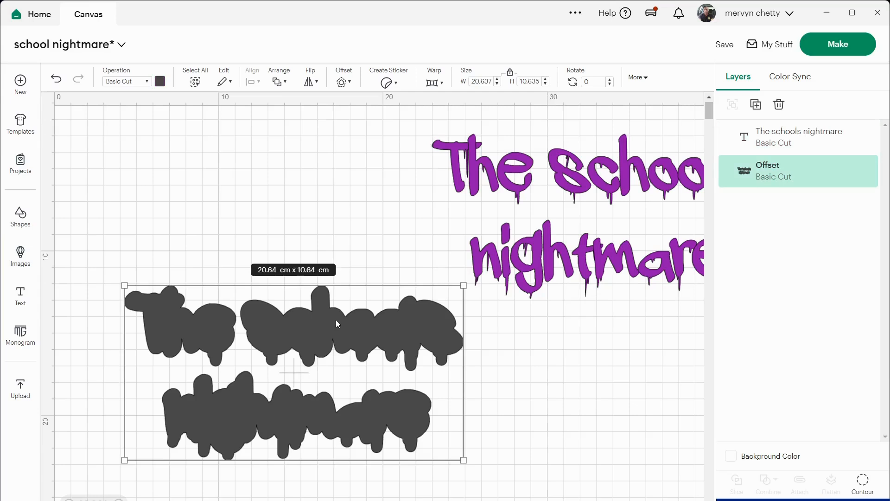
left_click(160, 81)
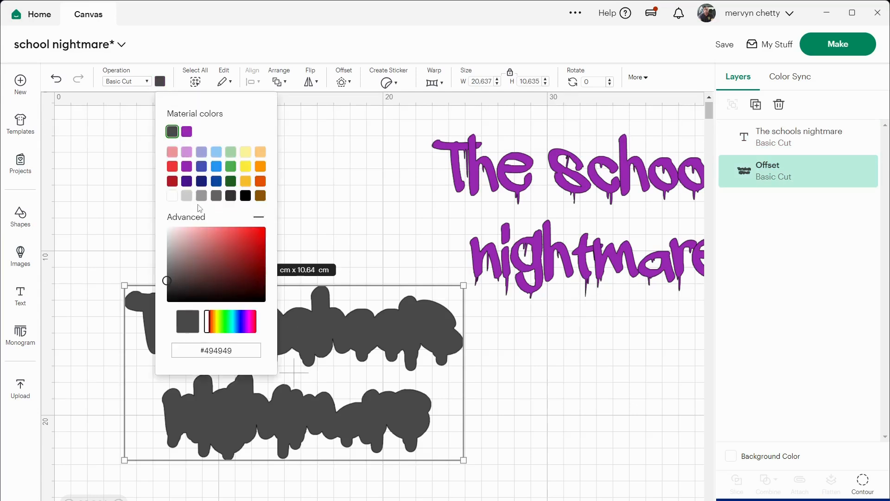
left_click(172, 195)
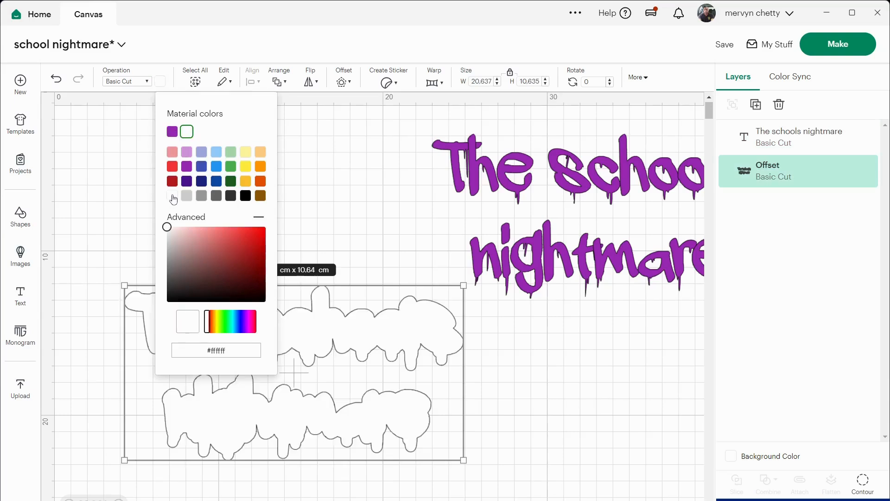
left_click(537, 389)
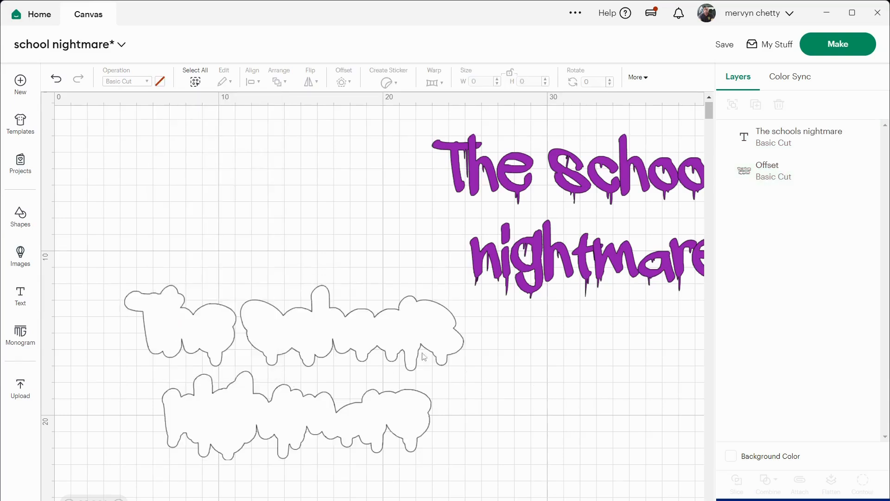
Scale the purple text down to about 16 by 8 cm and reposition it above the white offset shape.
left_click_drag(490, 265, 406, 269)
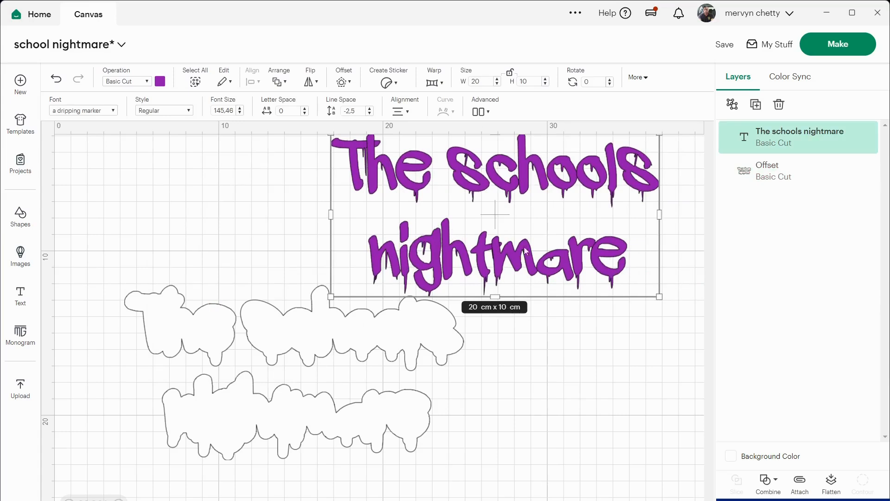
left_click_drag(659, 297, 589, 265)
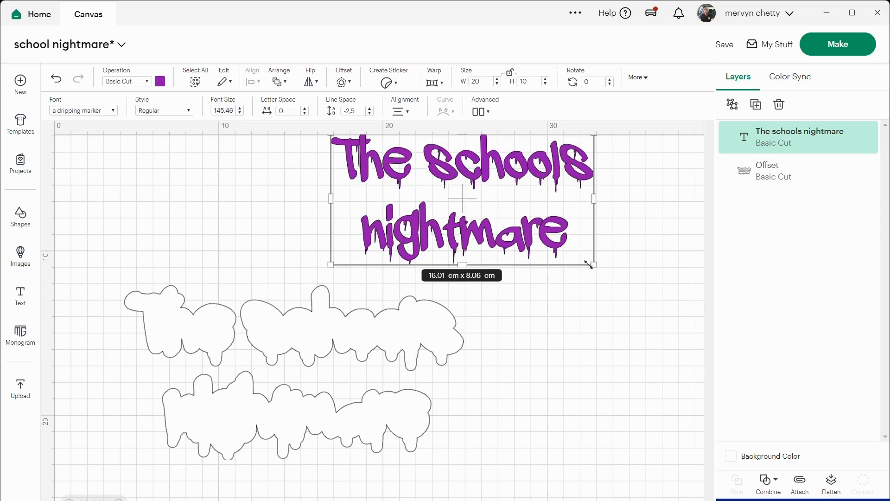
left_click(656, 346)
left_click_drag(537, 198, 621, 199)
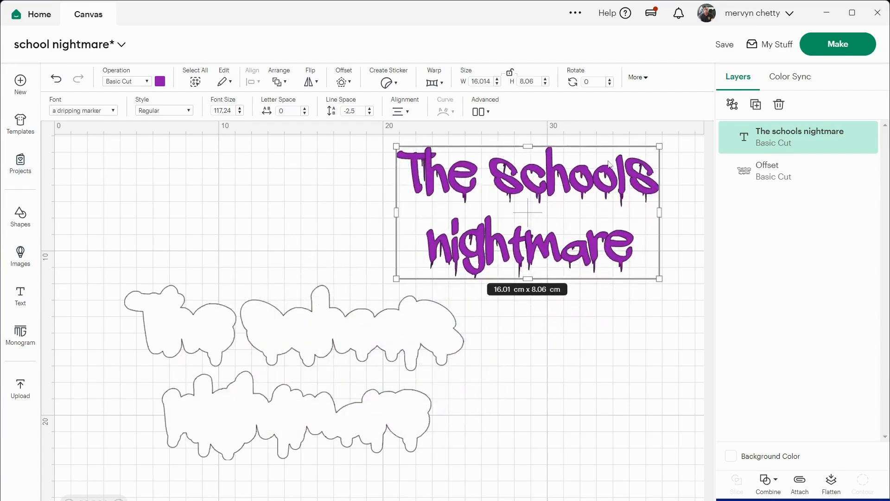
Set the purple text's size to 20 cm wide by 10 cm high.
double_click(490, 82)
type("20")
key("Return")
double_click(531, 82)
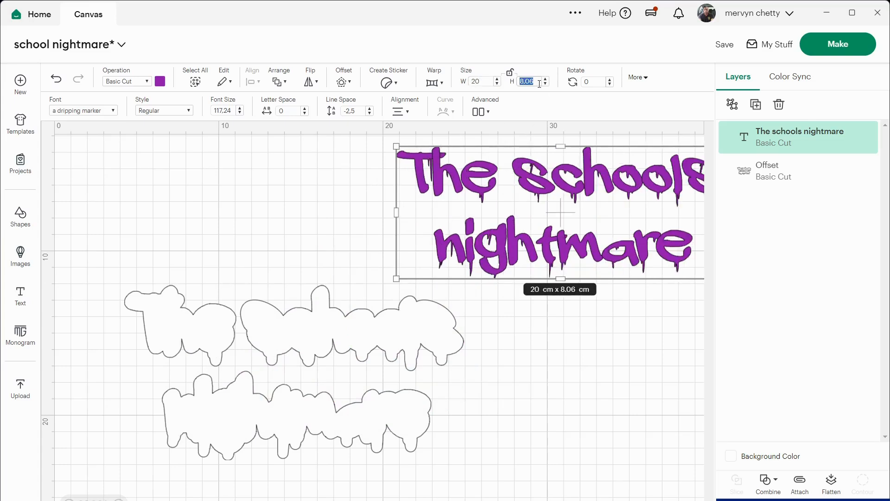
type("10")
key("Return")
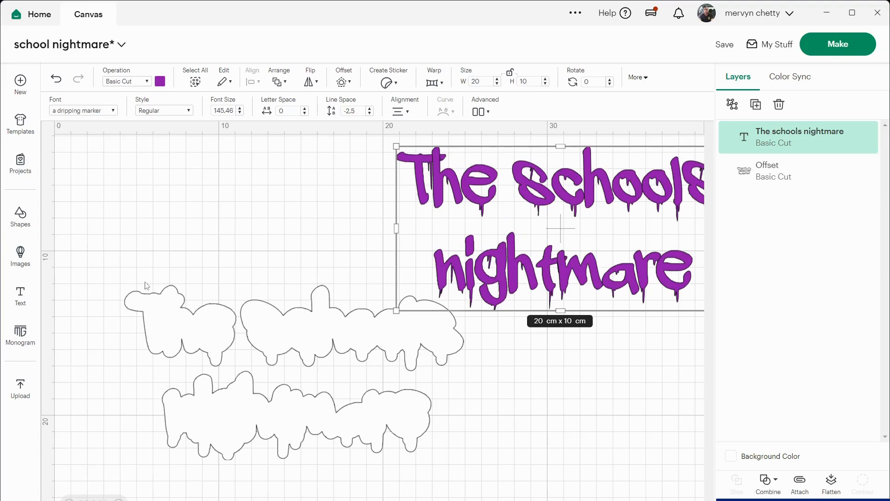
Align the purple text over the white offset and move both layers together up to the middle of the canvas.
left_click_drag(621, 239, 356, 385)
left_click(575, 382)
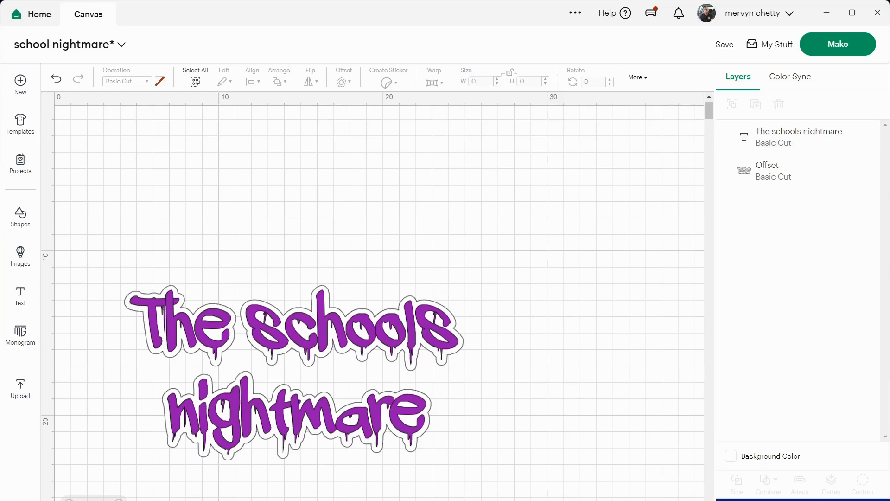
left_click_drag(207, 483, 364, 358)
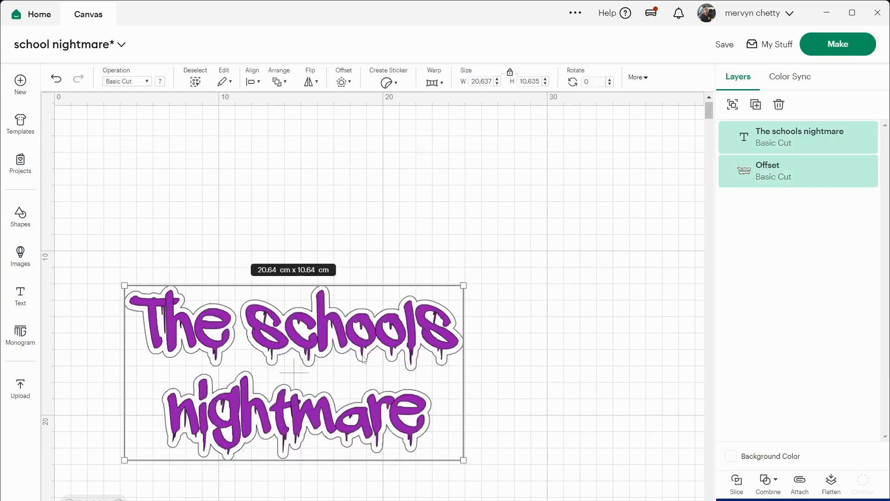
left_click(544, 469)
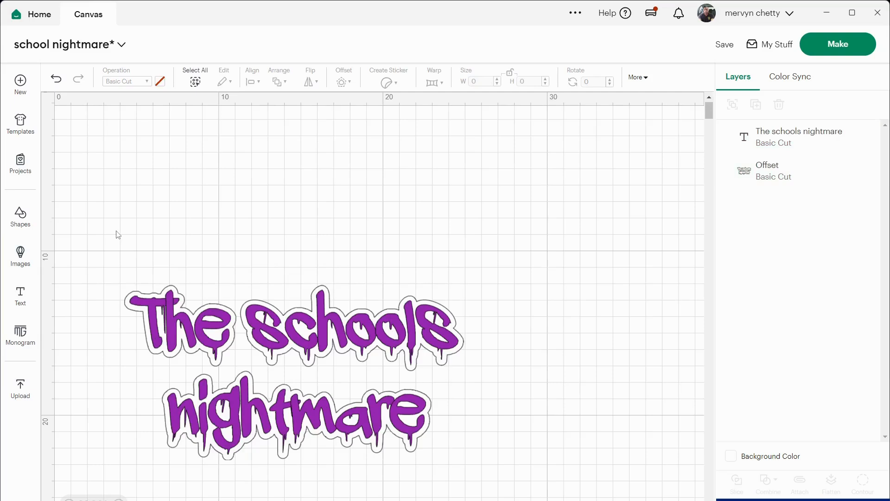
left_click_drag(117, 230, 474, 474)
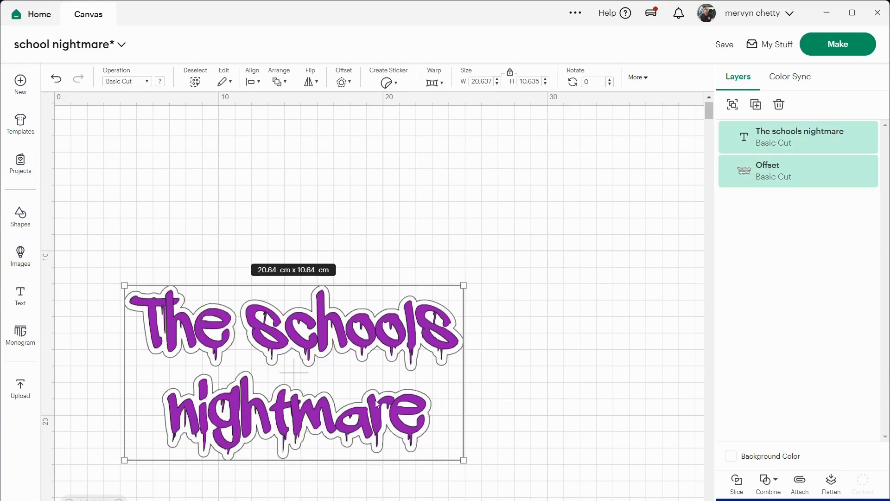
left_click_drag(375, 400, 521, 280)
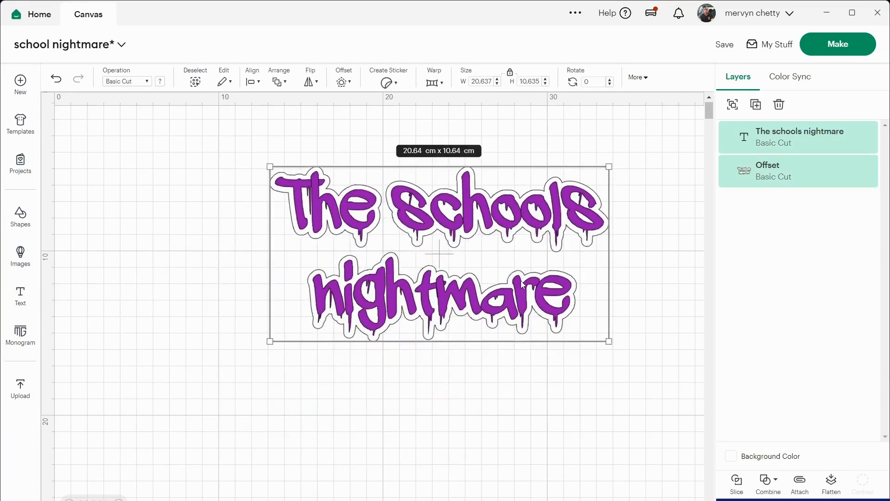
left_click(548, 433)
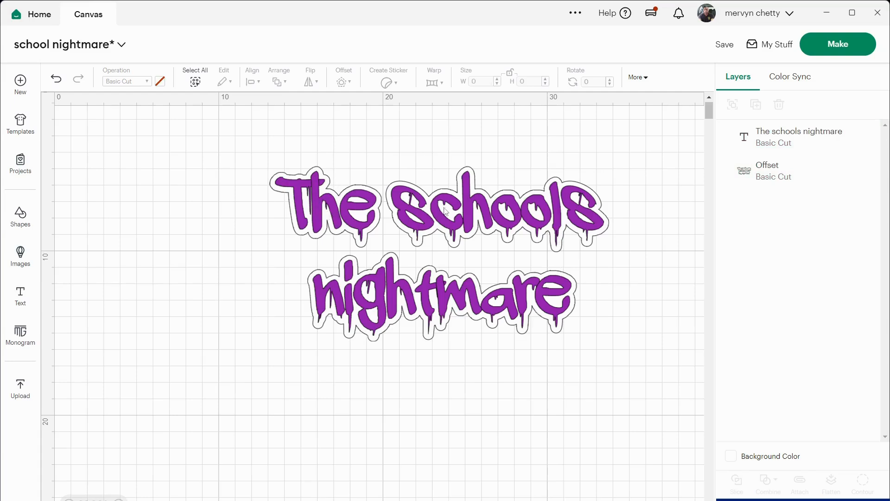
Separate the layers, moving the white offset to the canvas's upper-left area and the purple text directly below it.
left_click_drag(449, 210, 423, 394)
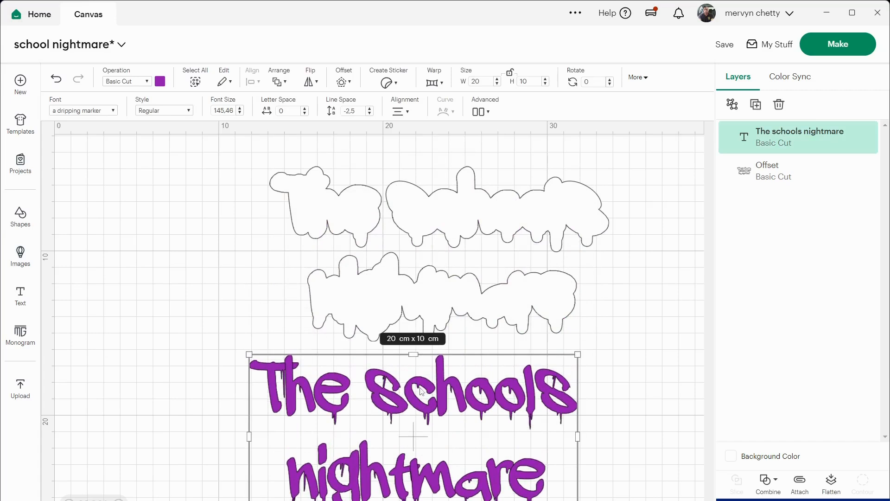
left_click(666, 316)
left_click(579, 231)
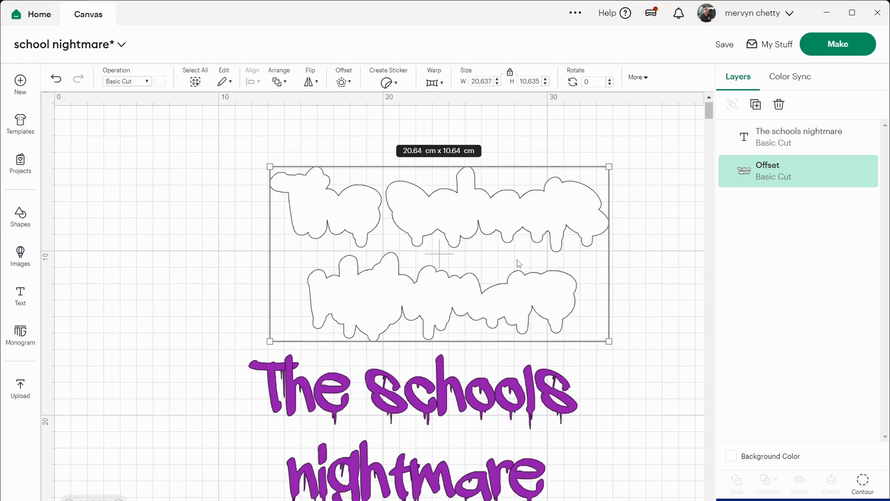
left_click_drag(519, 263, 339, 218)
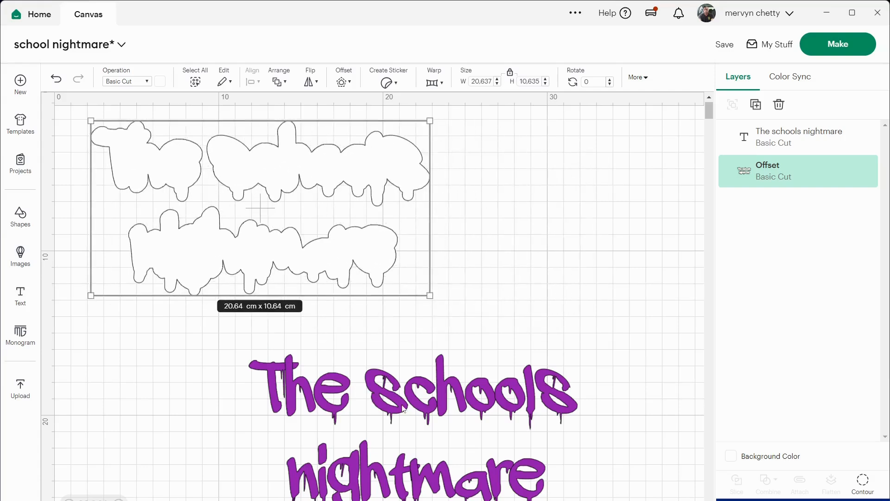
left_click_drag(403, 409, 420, 373)
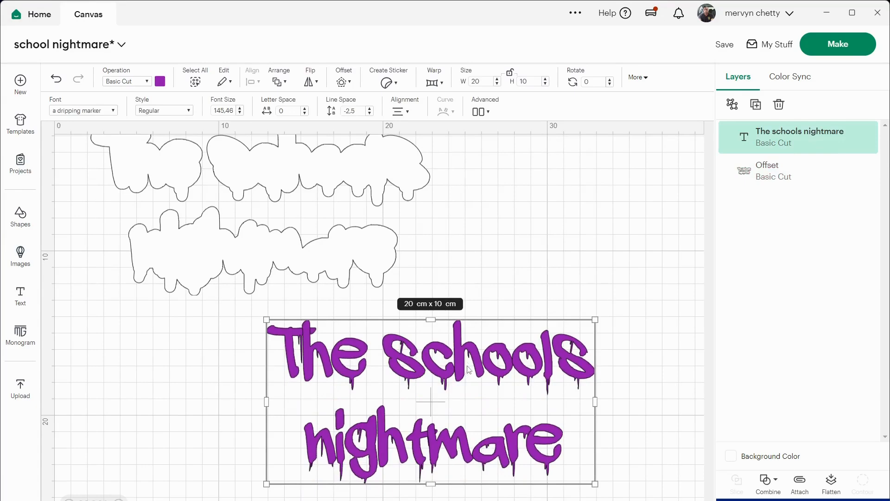
left_click_drag(469, 370, 334, 368)
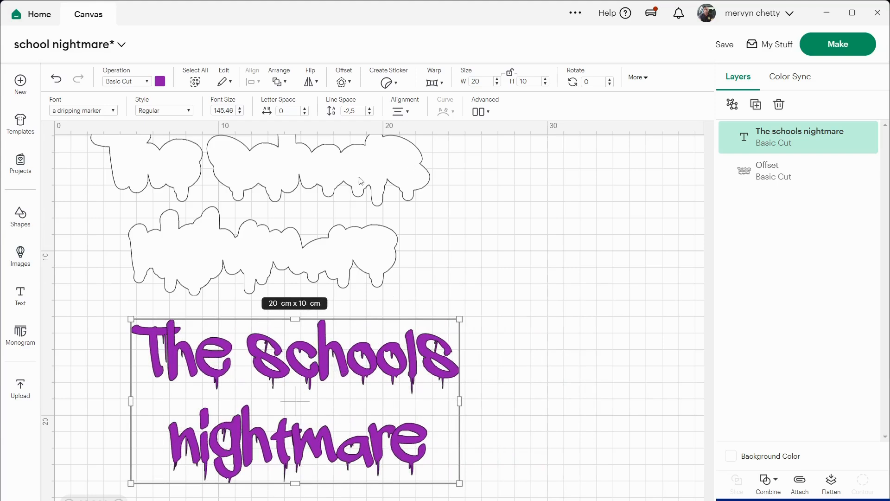
Move the white offset toward the middle of the canvas and align the purple text centrally over it.
left_click(350, 164)
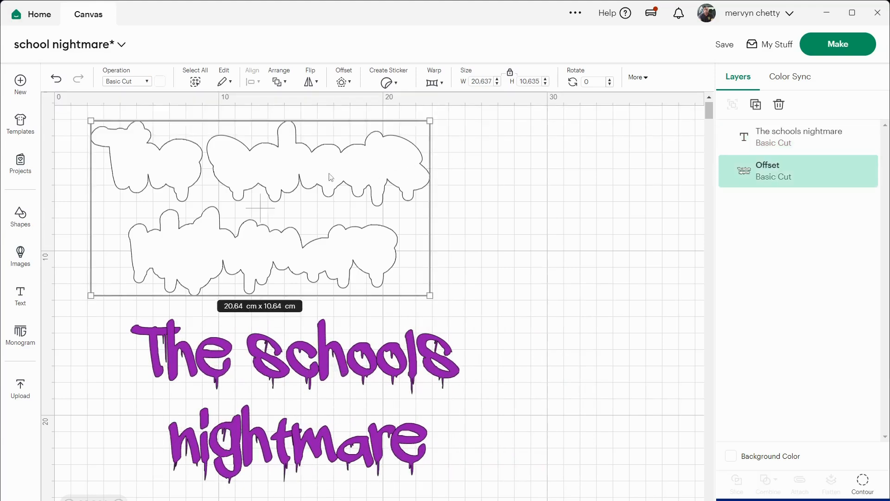
left_click(405, 381)
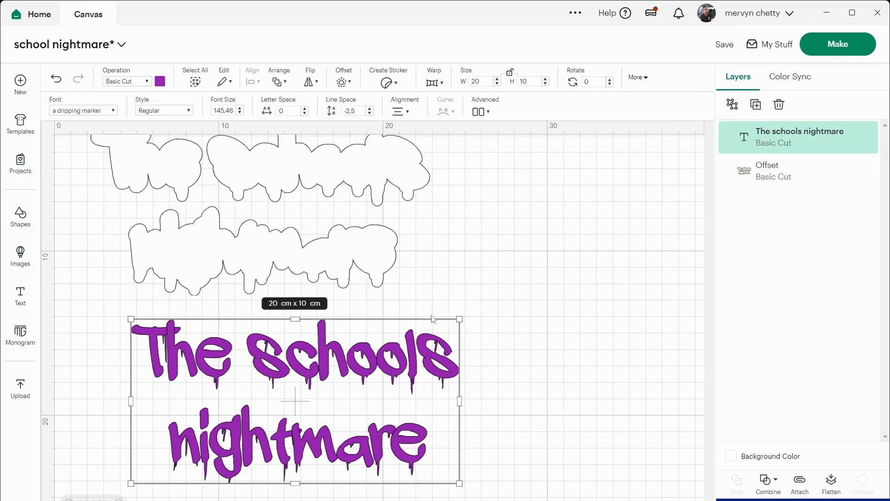
left_click_drag(432, 340, 457, 410)
left_click_drag(395, 204, 505, 278)
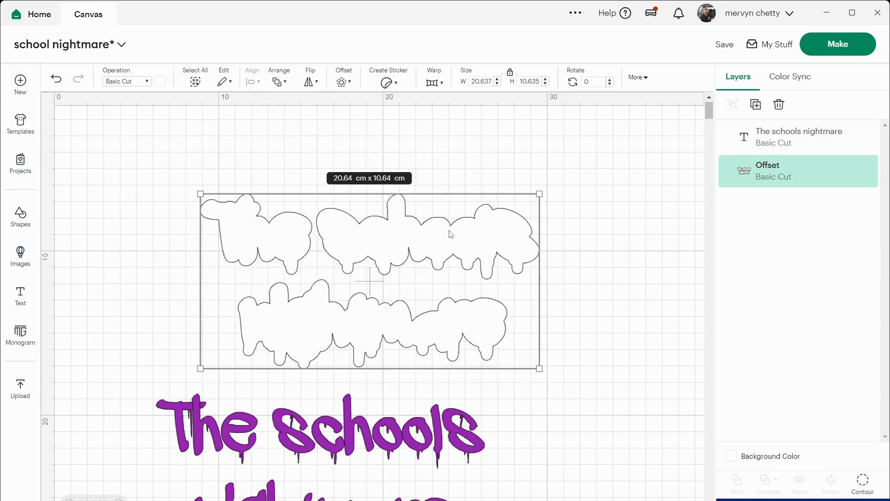
left_click_drag(434, 435, 484, 244)
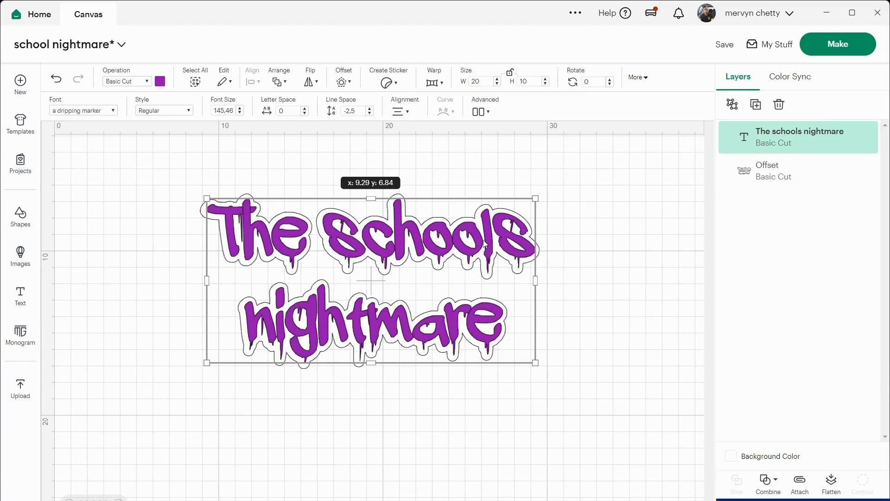
left_click_drag(485, 244, 485, 244)
left_click(619, 454)
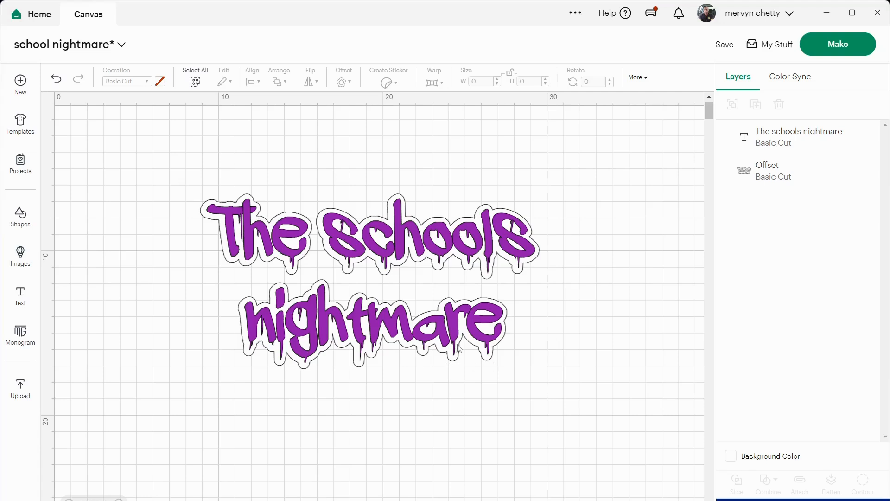
Move the purple text off the white offset, delete the offset layer, and return the text to the middle of the canvas.
left_click_drag(465, 289, 502, 473)
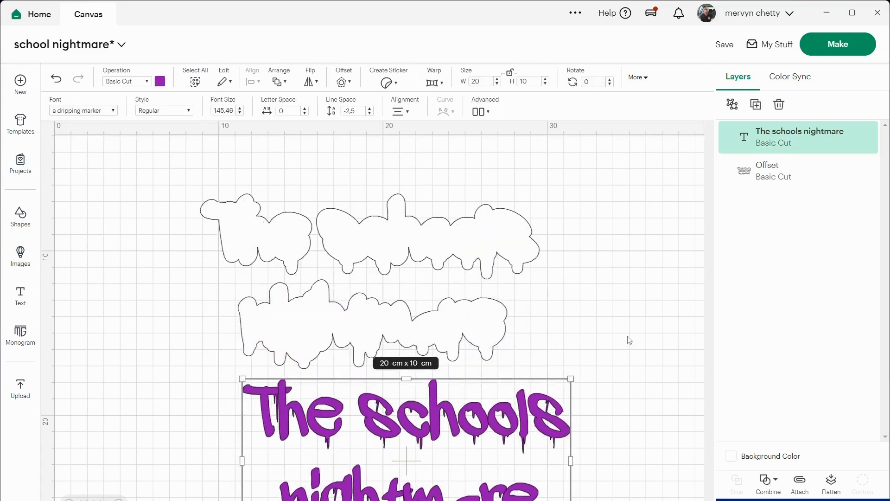
left_click(637, 237)
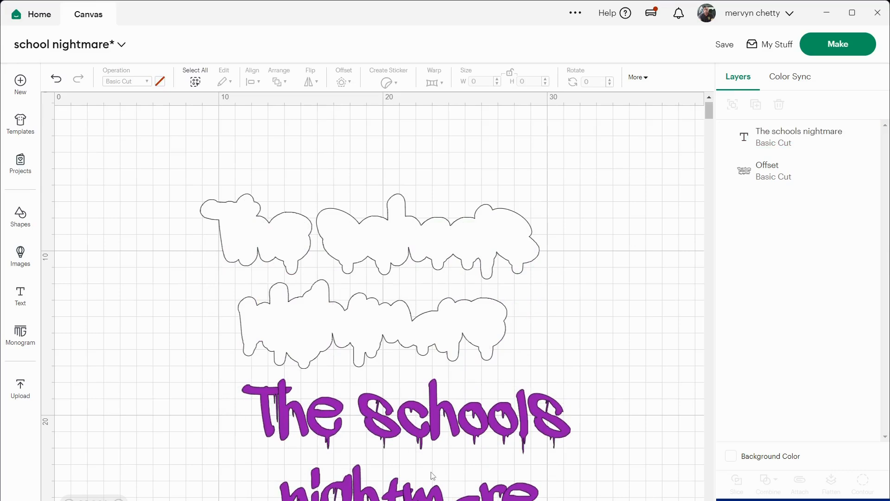
left_click_drag(429, 346, 496, 280)
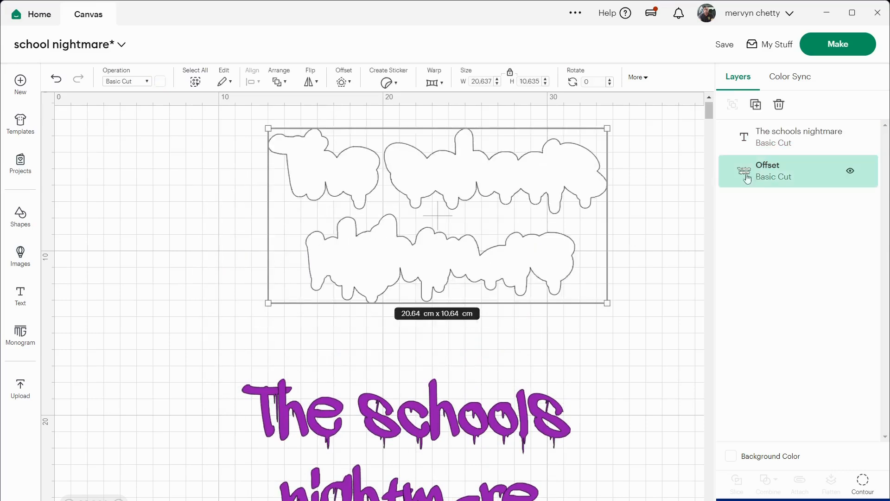
left_click(779, 105)
left_click_drag(460, 432, 474, 249)
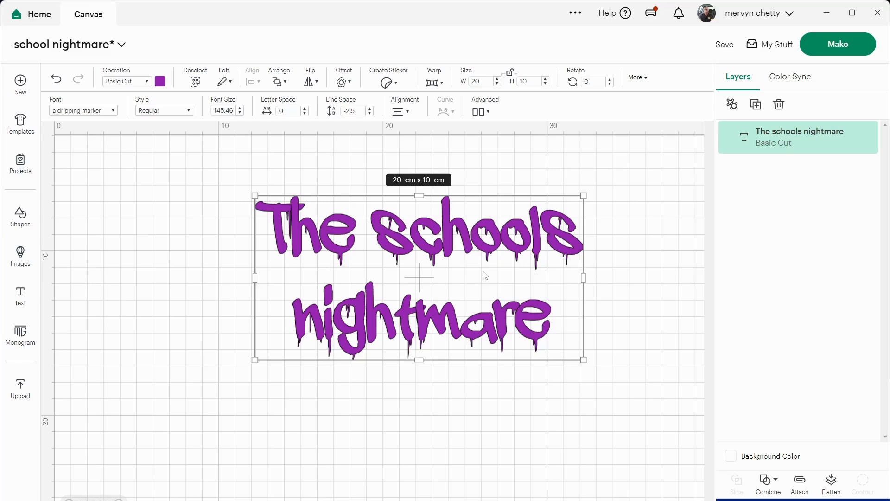
left_click_drag(445, 268, 497, 265)
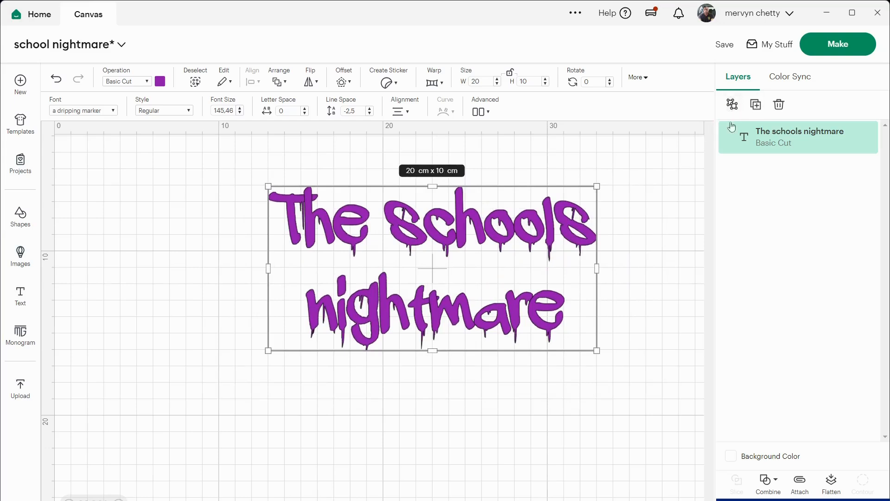
Ungroup the purple text into individual letters and select a few of them separately.
left_click(732, 107)
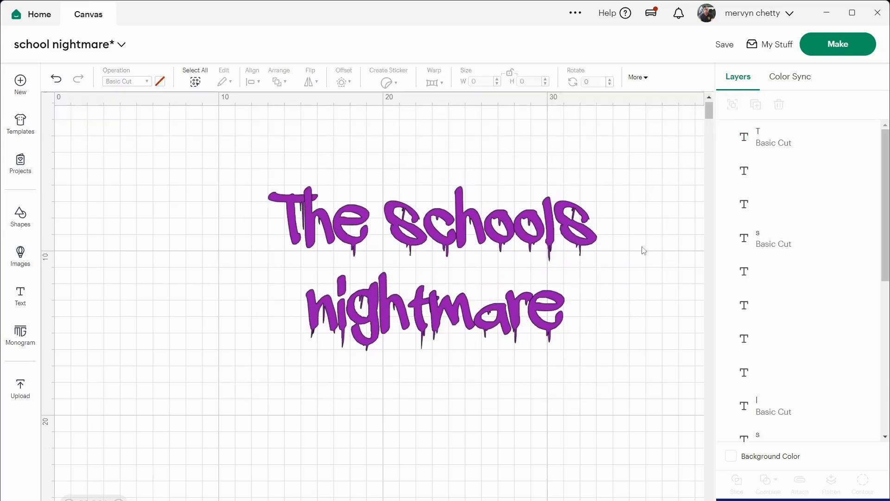
left_click(554, 320)
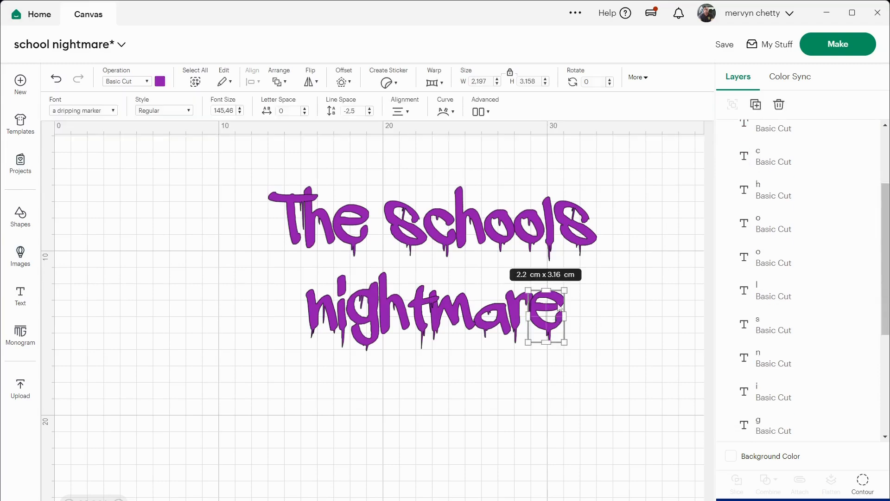
left_click(528, 227)
left_click(503, 227)
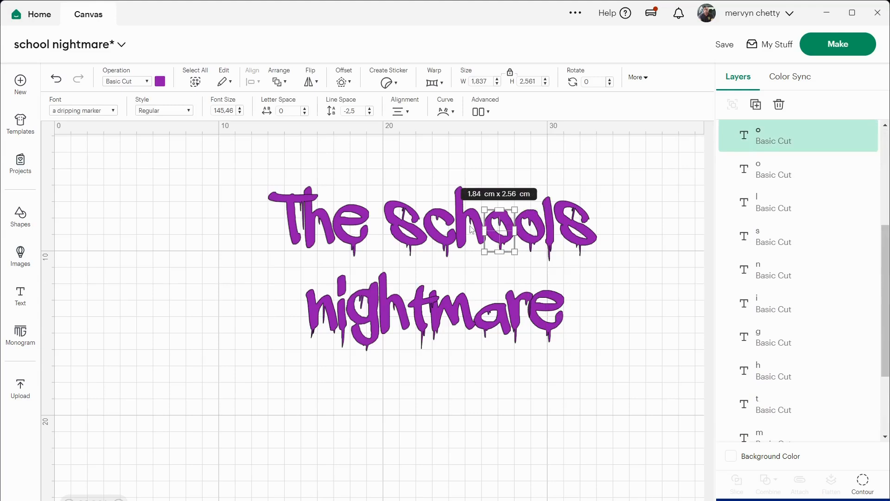
left_click(472, 229)
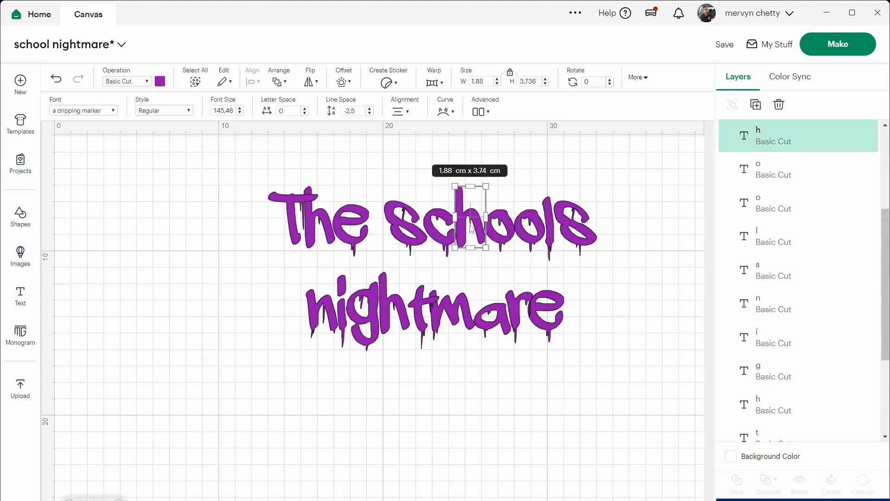
Recolor the letter "e" in "The" light blue and deselect it.
left_click(352, 228)
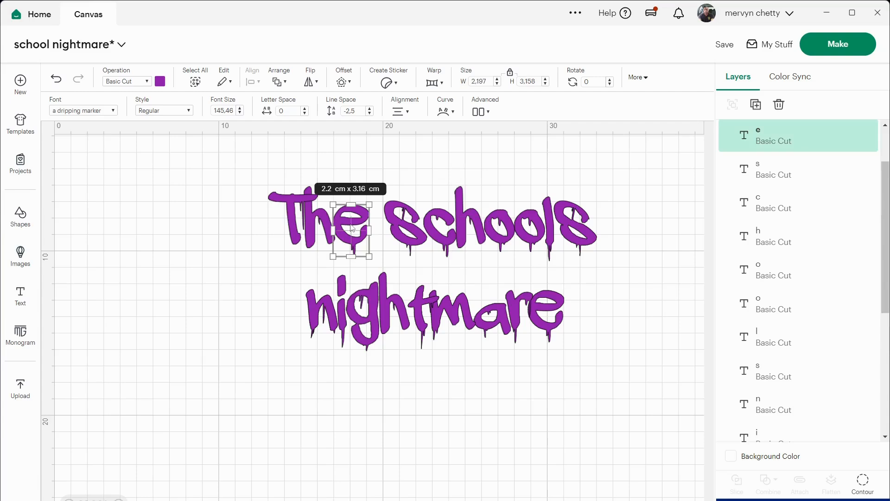
left_click(160, 82)
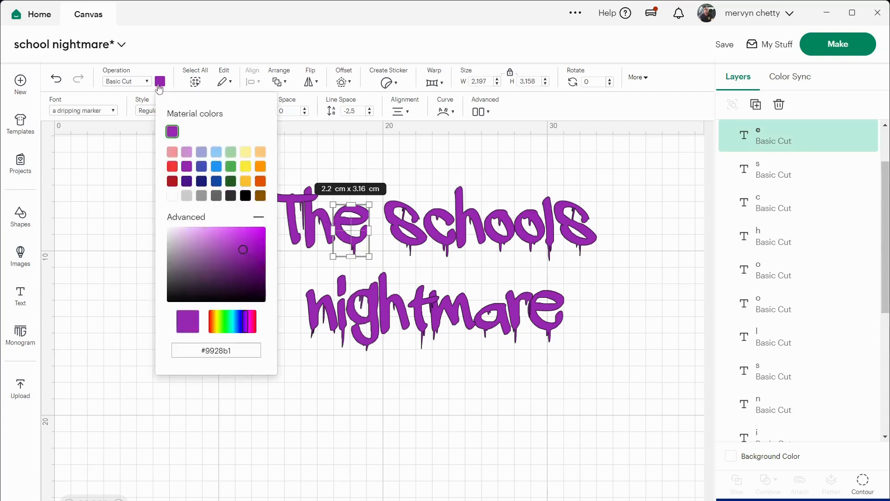
left_click(216, 153)
left_click(289, 334)
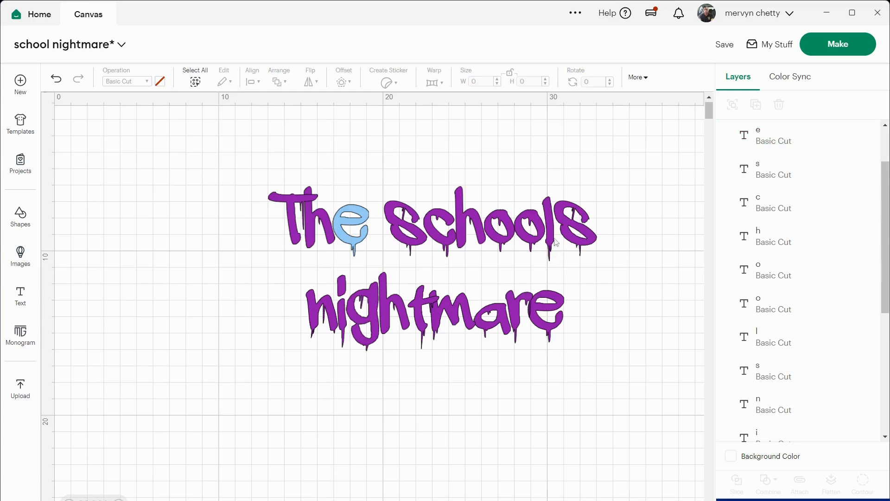
Recolor the first "o" in "schools" black (#000000) and deselect it.
left_click(570, 234)
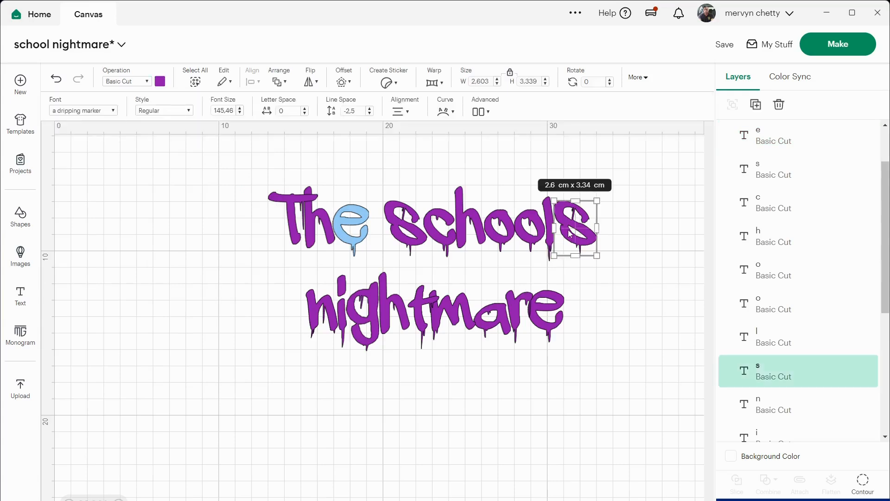
left_click(495, 230)
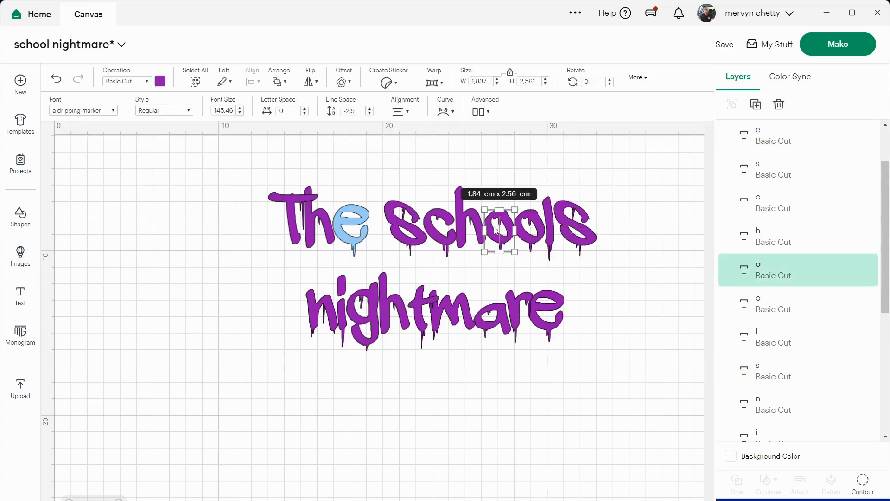
left_click(160, 81)
left_click(245, 196)
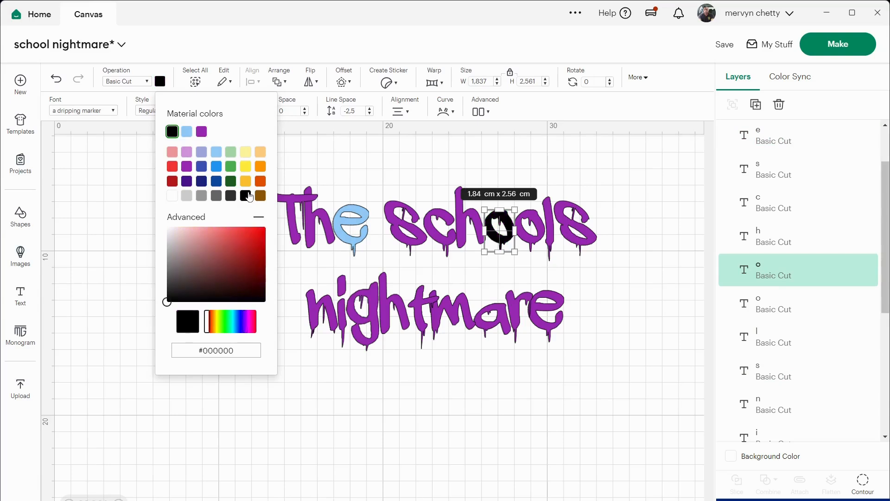
left_click(358, 415)
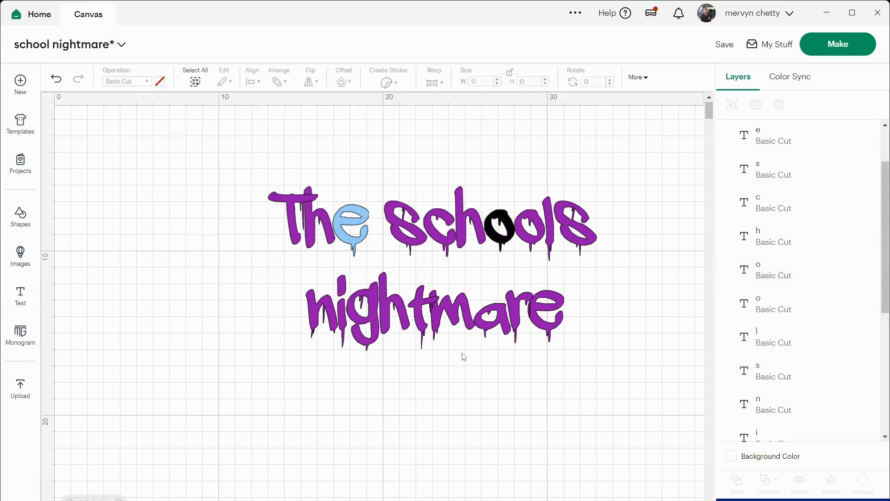
Recolor the letter "a" in "nightmare" dark orange and deselect it.
left_click(494, 323)
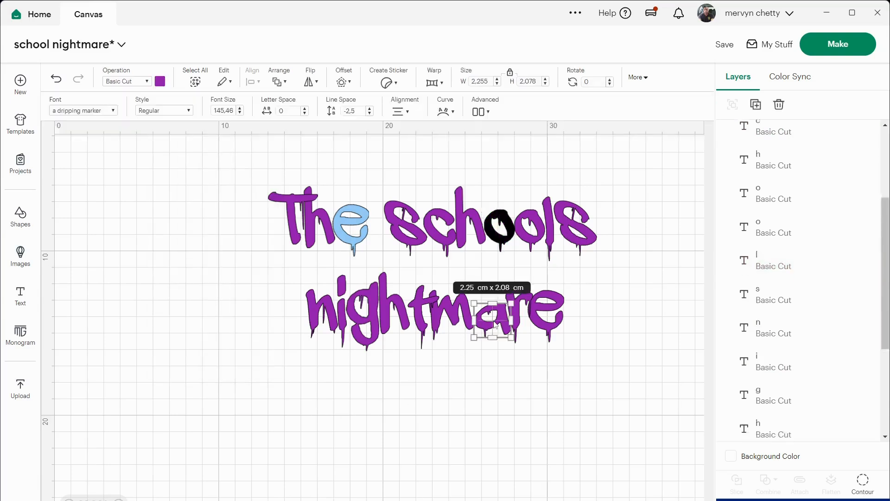
left_click(160, 82)
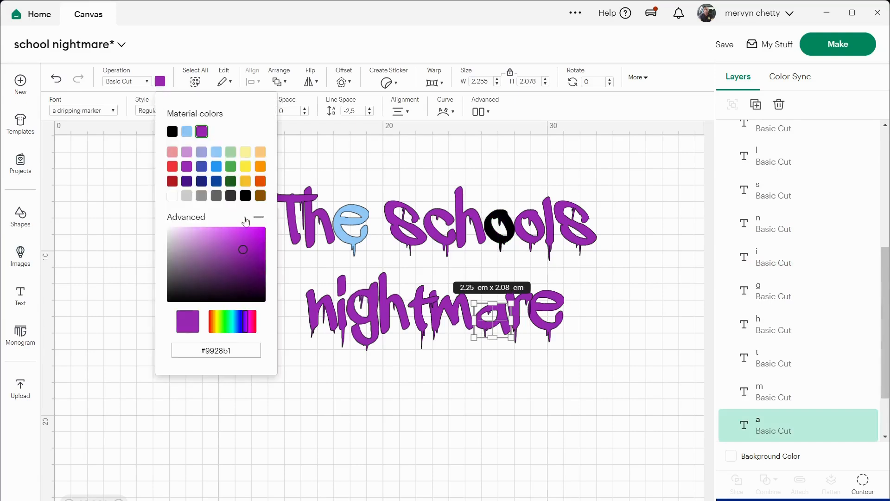
left_click(260, 181)
left_click(356, 371)
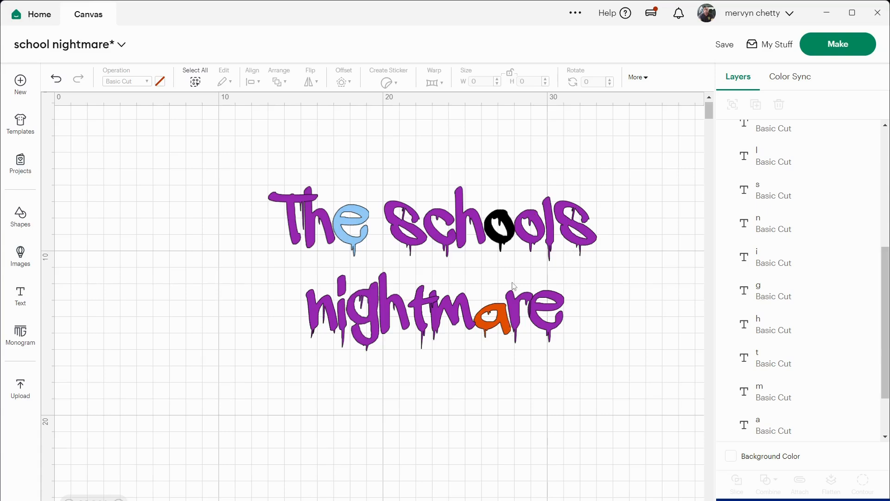
Move the light blue "e", the black "o" and the orange "a" out of the lettering onto empty canvas around it.
left_click_drag(353, 228, 136, 158)
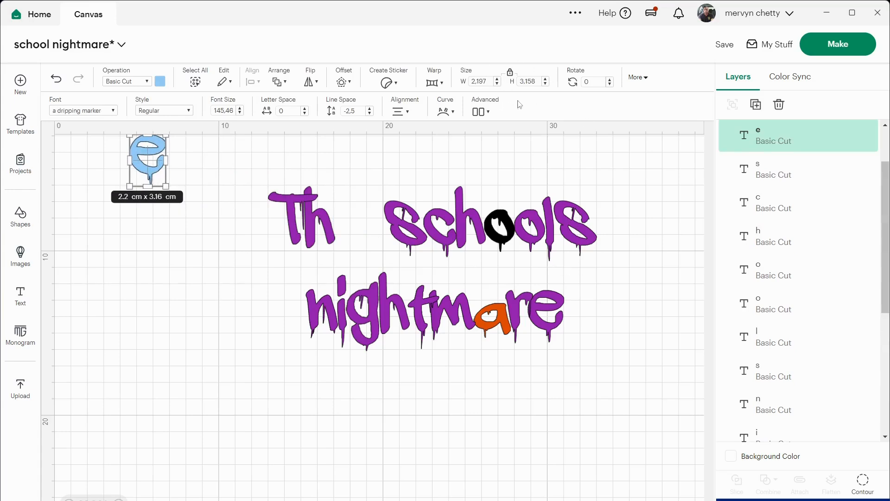
left_click(633, 232)
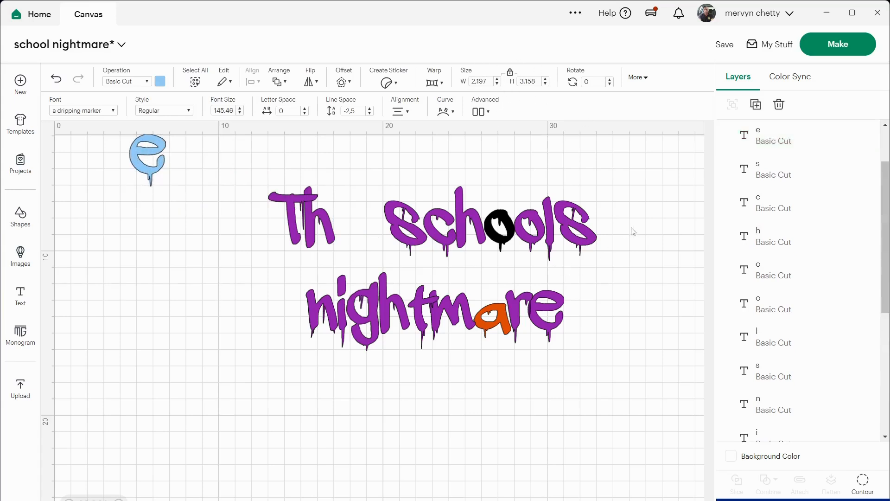
left_click_drag(501, 229, 507, 153)
left_click(495, 341)
left_click_drag(496, 343, 514, 459)
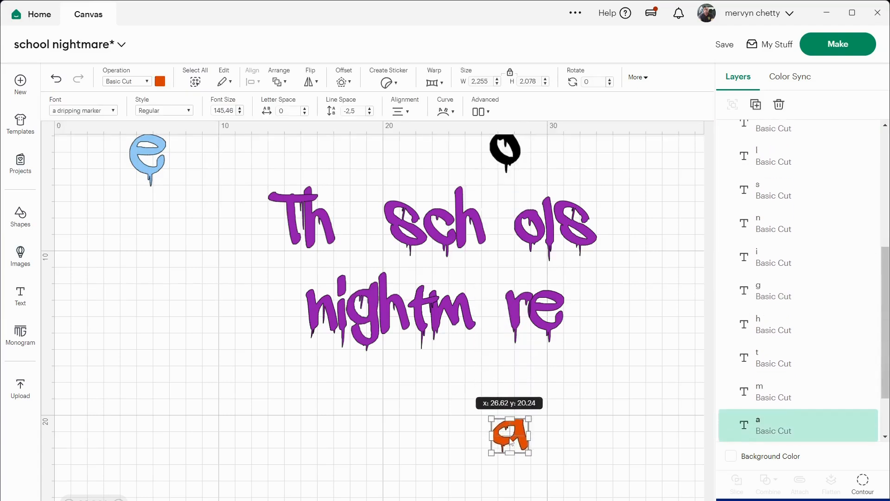
Attach all the remaining purple letters to each other and move the attached lettering slightly down.
left_click_drag(260, 343, 596, 195)
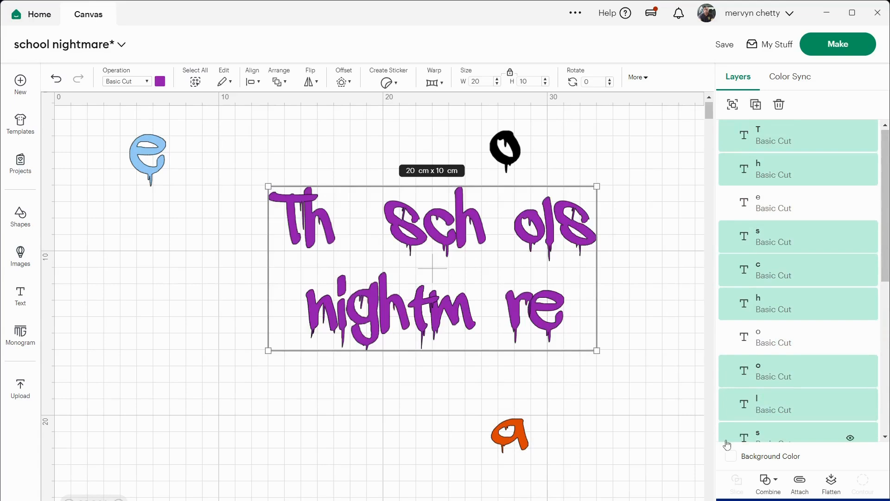
left_click(800, 482)
left_click_drag(535, 268, 550, 293)
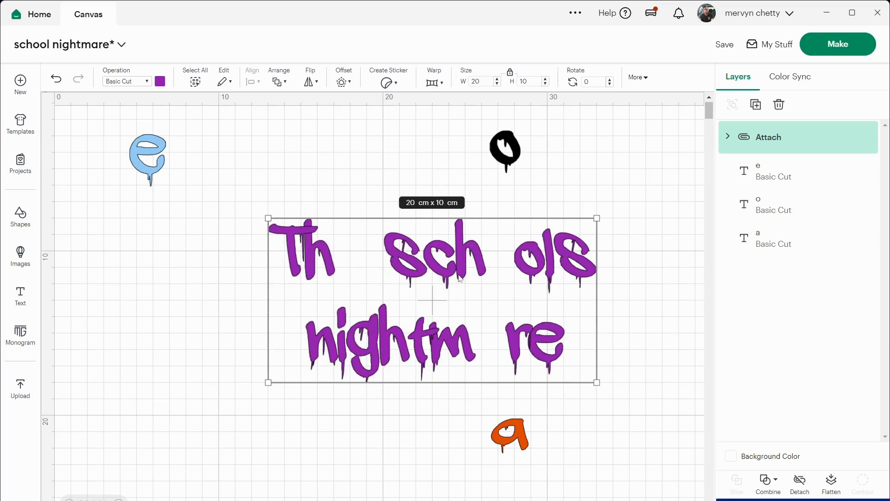
Select the loose "e", "o" and "a" one by one, and shift the attached purple lettering slightly up and to the right.
left_click(159, 156)
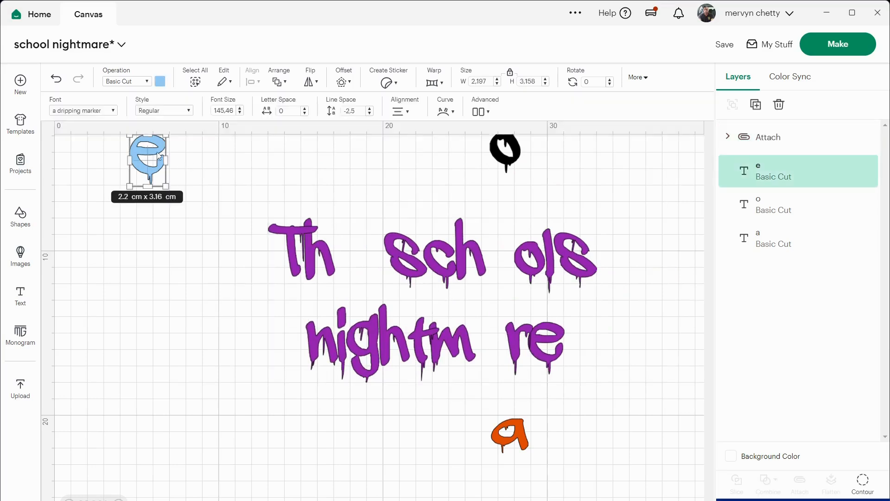
left_click(506, 146)
left_click(518, 440)
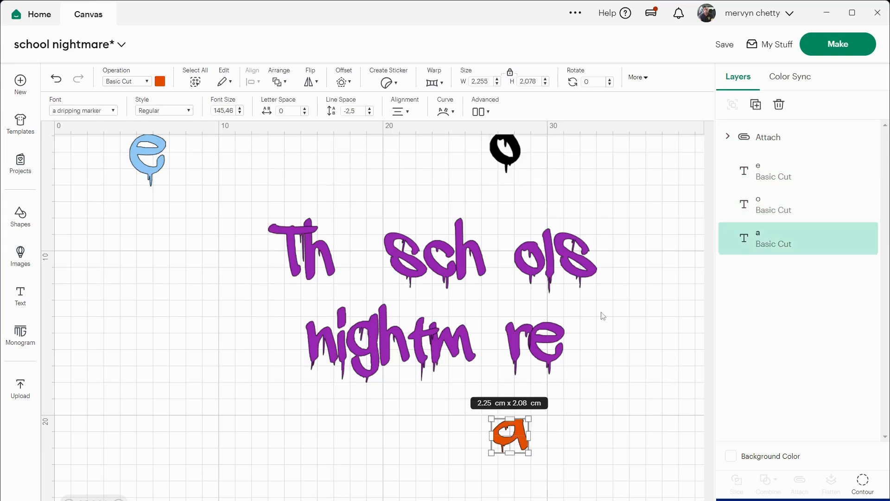
left_click(530, 297)
left_click(450, 249)
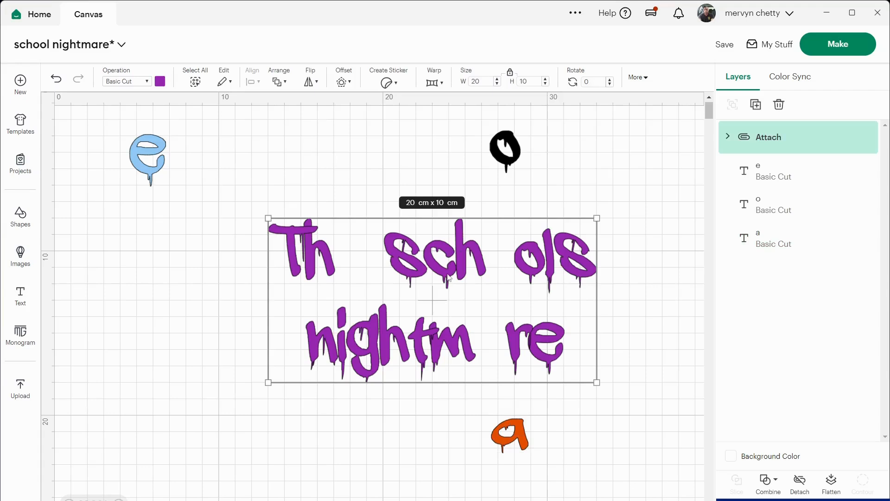
left_click_drag(449, 281, 455, 265)
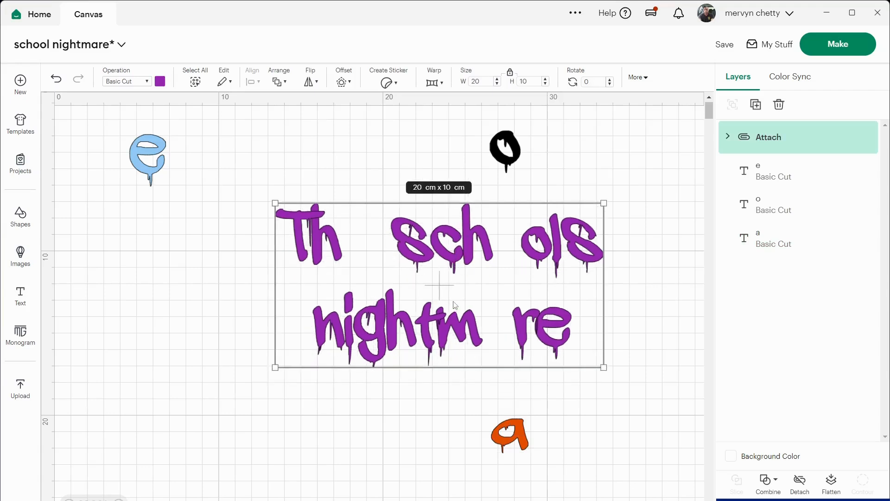
left_click(692, 211)
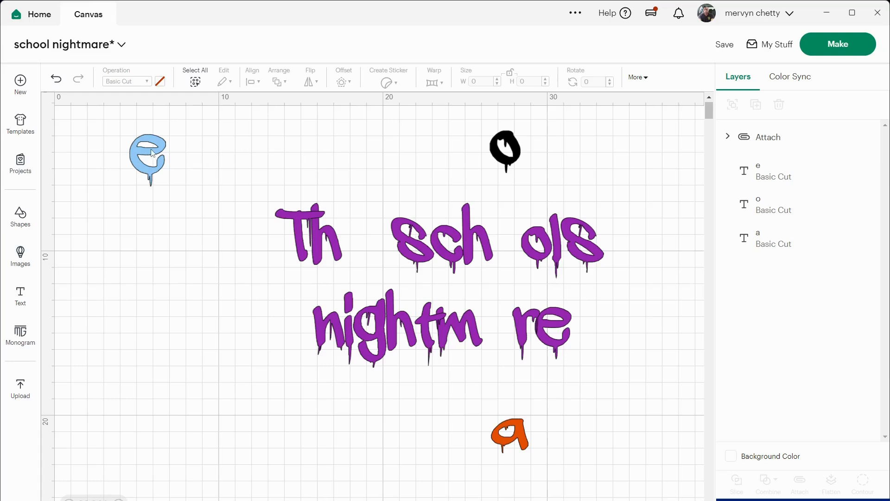
Move the light blue "e", black "o" and orange "a" back into their gaps in "The schools nightmare" and clear the selection.
left_click_drag(148, 151, 362, 236)
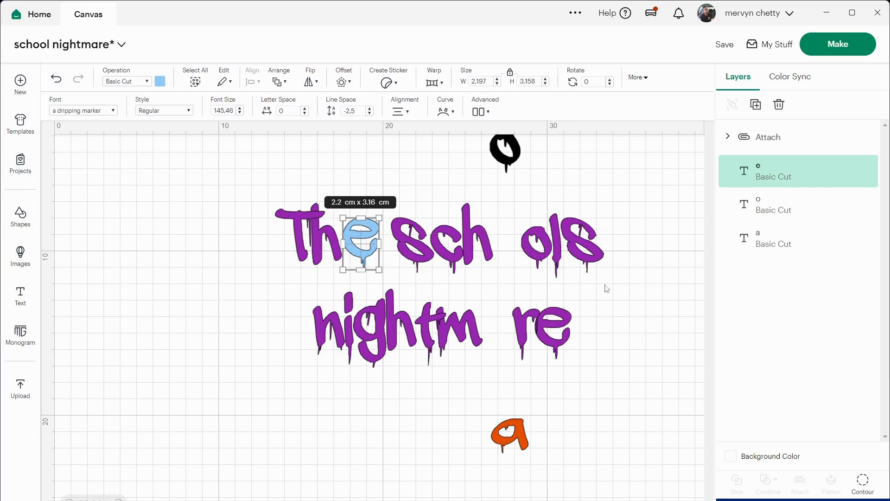
left_click_drag(515, 155, 513, 251)
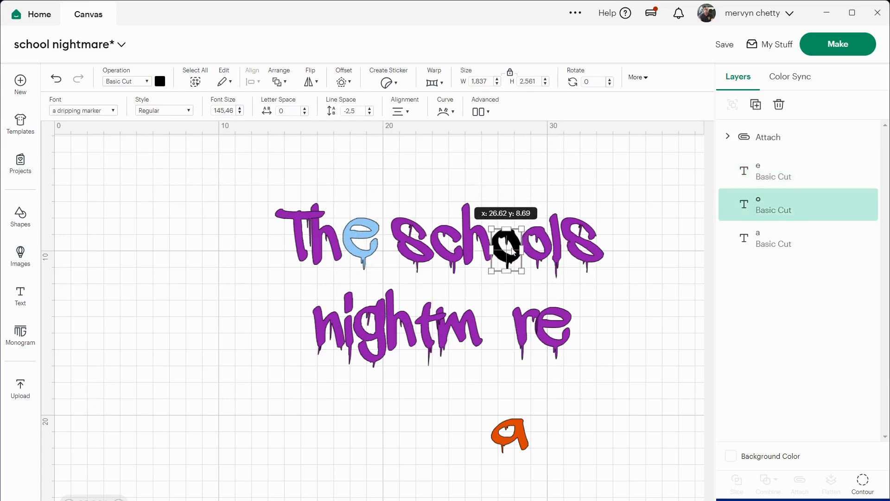
left_click_drag(516, 440, 502, 332)
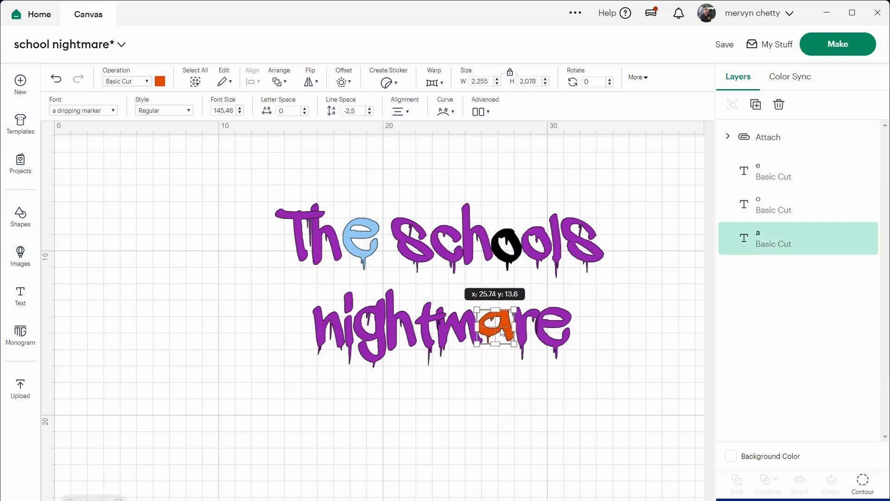
left_click(578, 388)
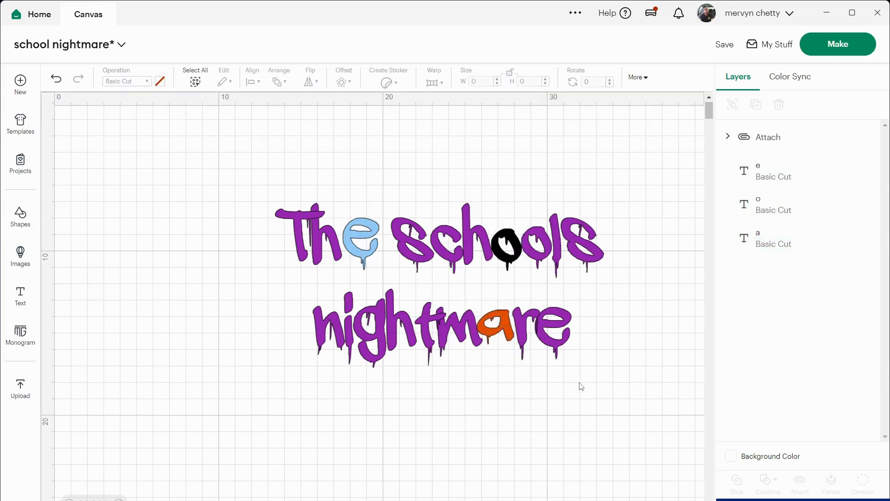